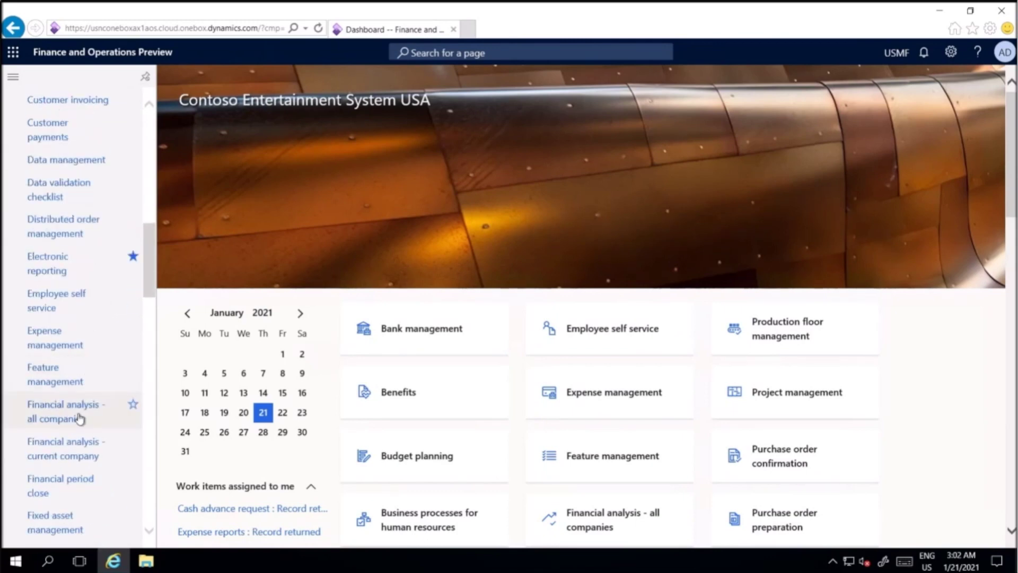
# - Look up the Electronic Invoicing add-on integration feature among all features in the Feature management workspace
pyautogui.click(59, 381)
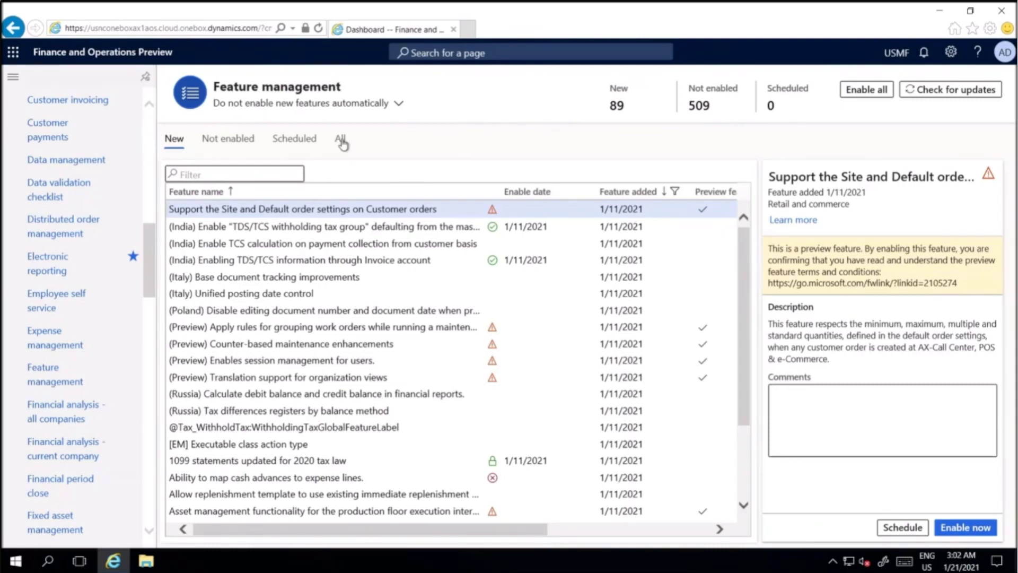
pyautogui.click(339, 141)
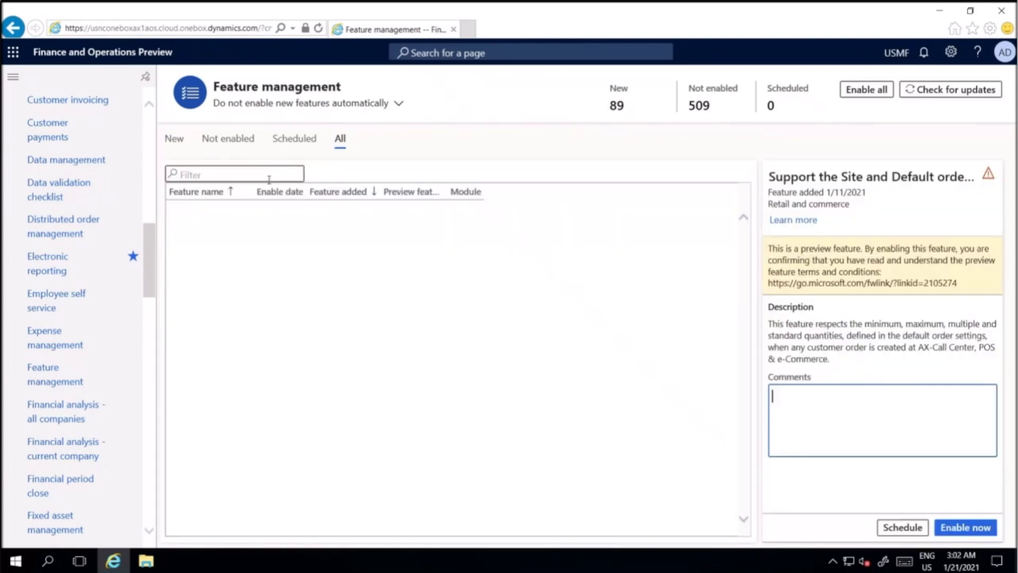
pyautogui.click(268, 174)
pyautogui.write('Invoicing add-on integration')
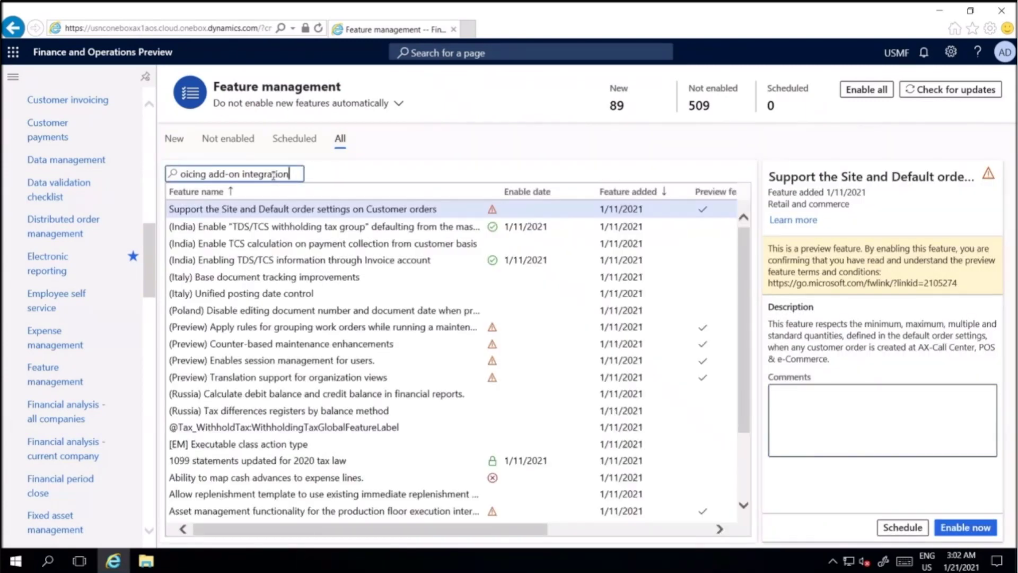
pyautogui.hotkey('ctrl', 'a')
pyautogui.press('Return')
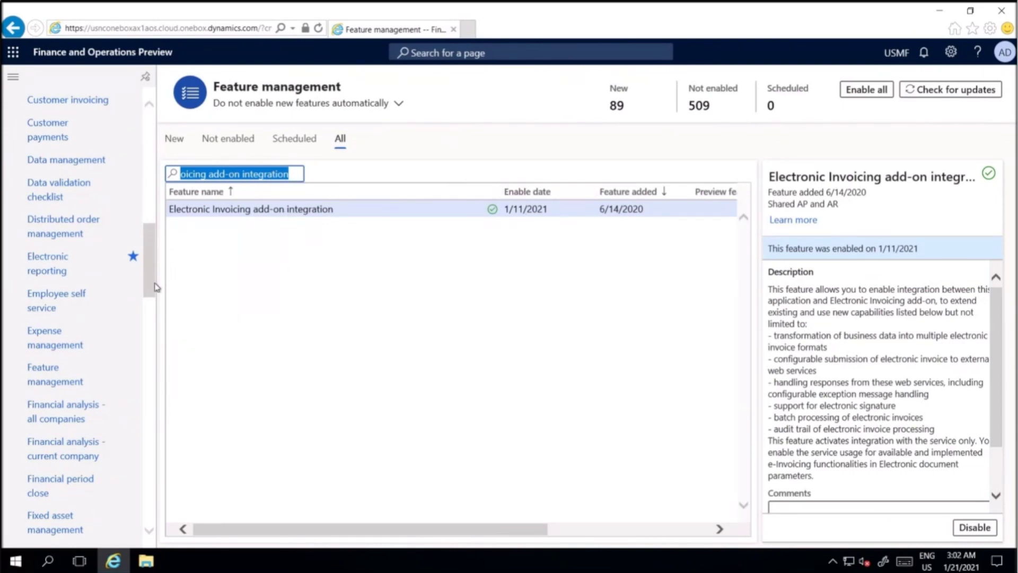
# - Open the Electronic document parameters of the Organization administration module and check the E-invoicing for Egypt entry among the features
pyautogui.scroll(10, 154, 159)
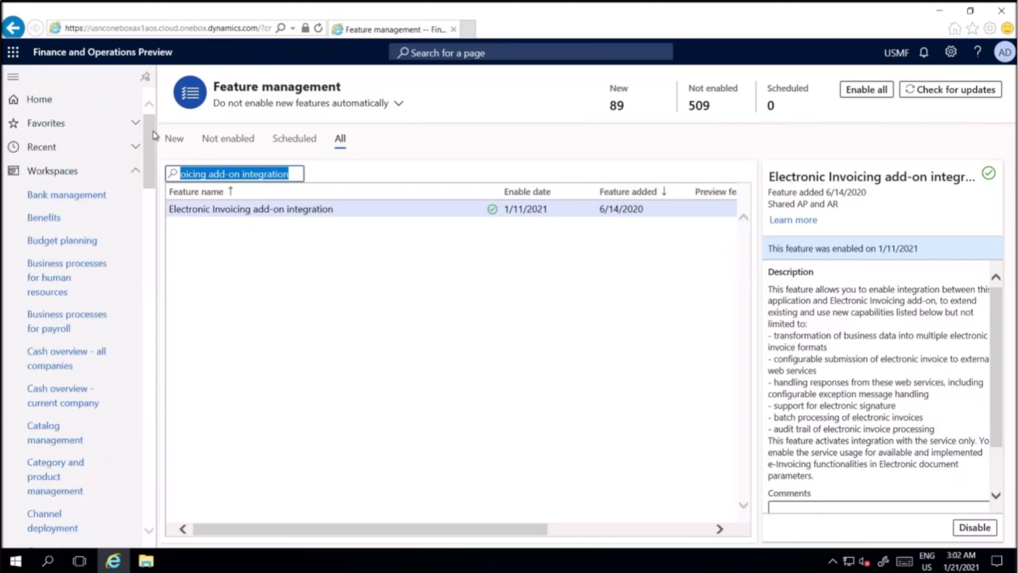
pyautogui.click(135, 179)
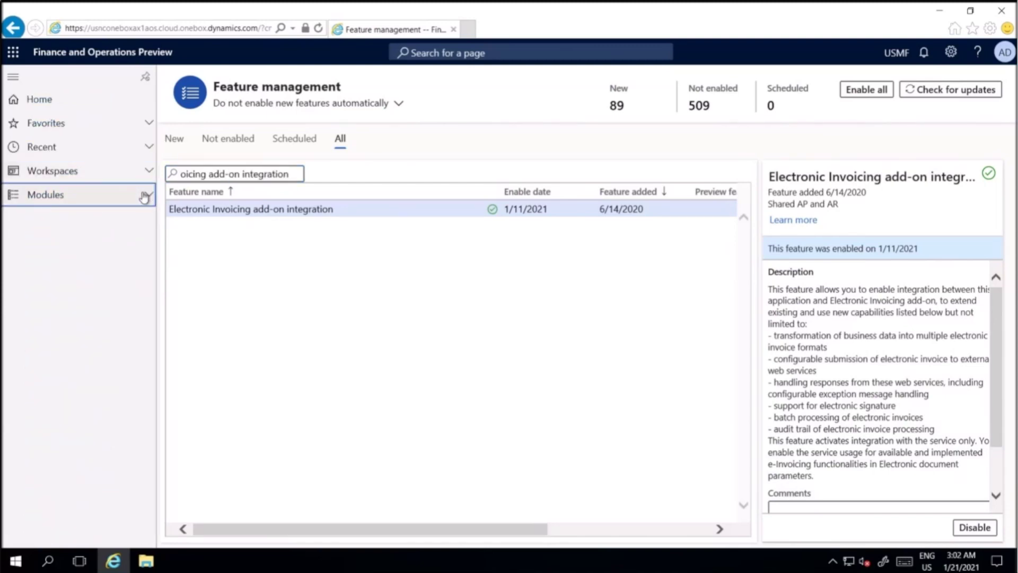
pyautogui.click(142, 196)
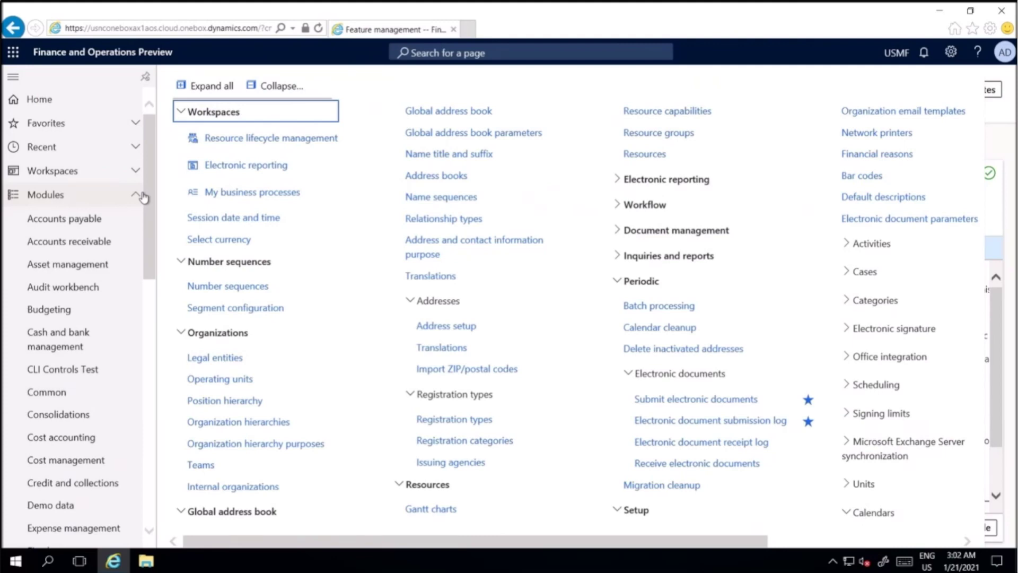
pyautogui.scroll(-6, 99, 278)
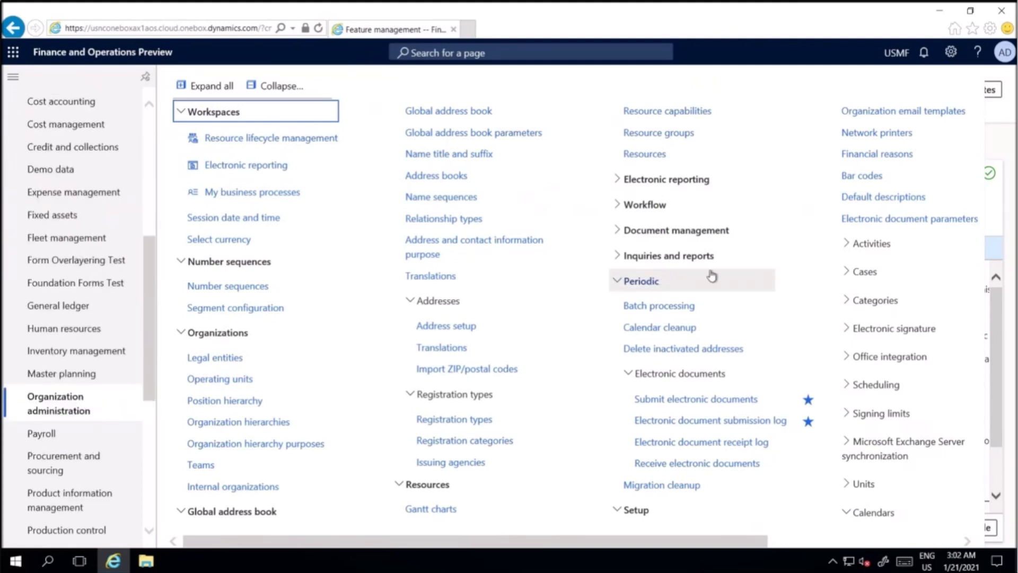
pyautogui.click(917, 229)
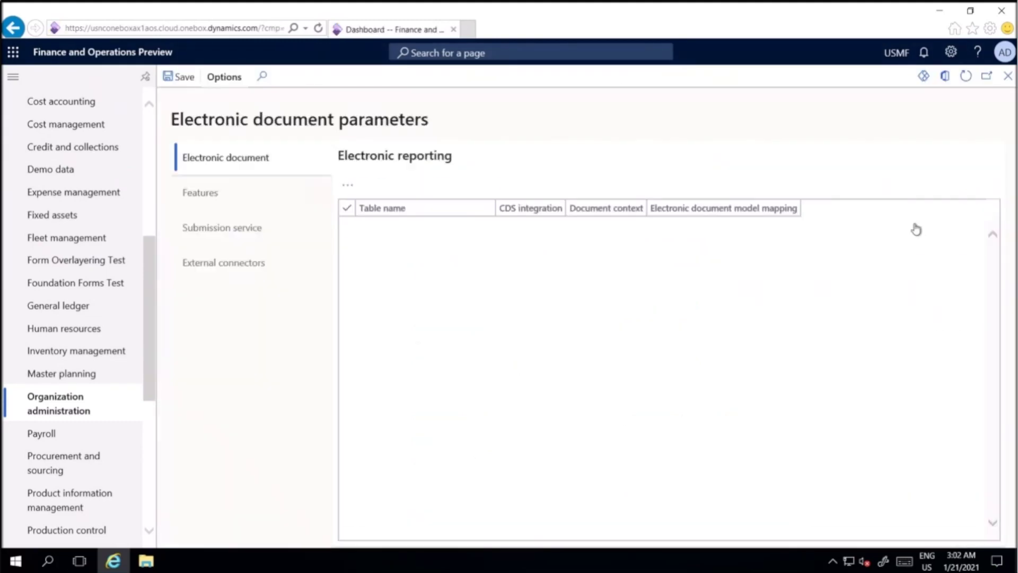
pyautogui.click(194, 195)
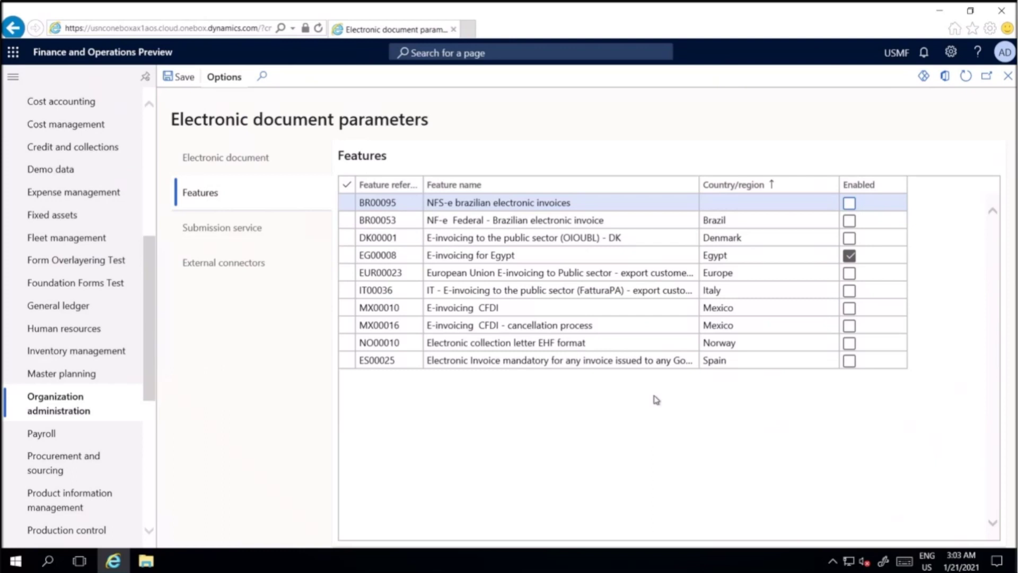
pyautogui.click(529, 255)
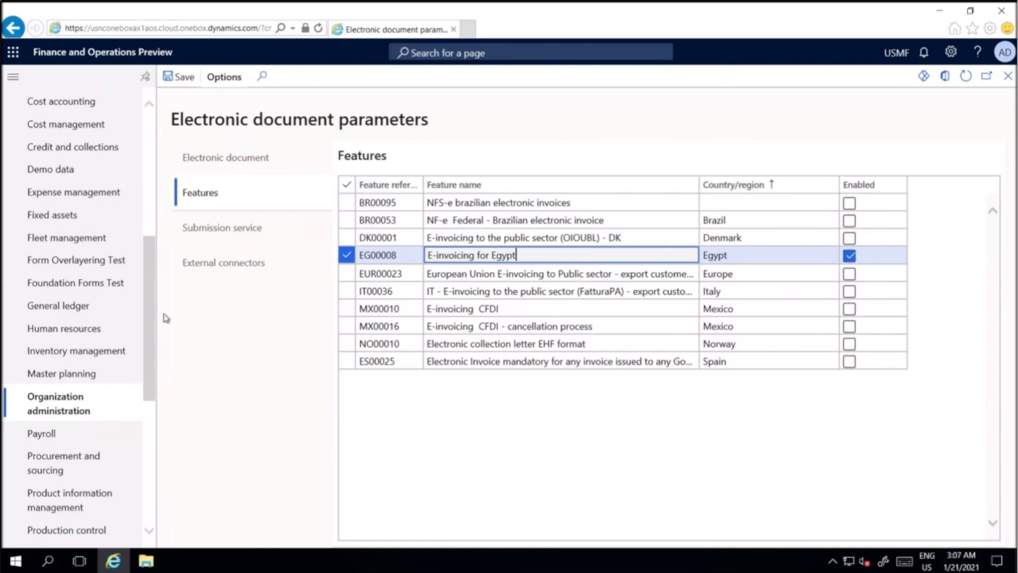
# - Open the list of all sales orders in the Accounts receivable module
pyautogui.click(147, 169)
pyautogui.moveTo(147, 169); pyautogui.dragTo(153, 124)
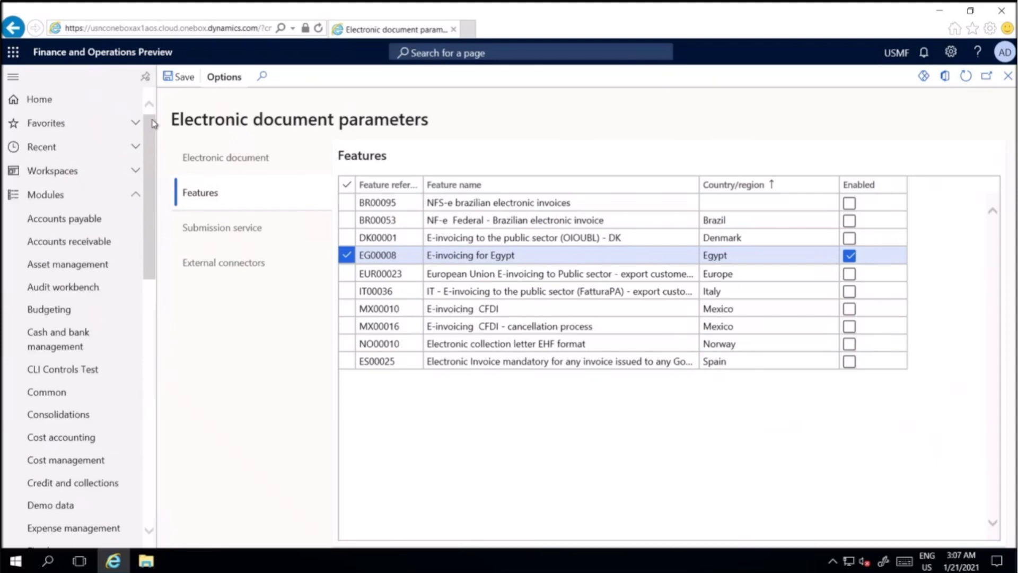
pyautogui.click(106, 244)
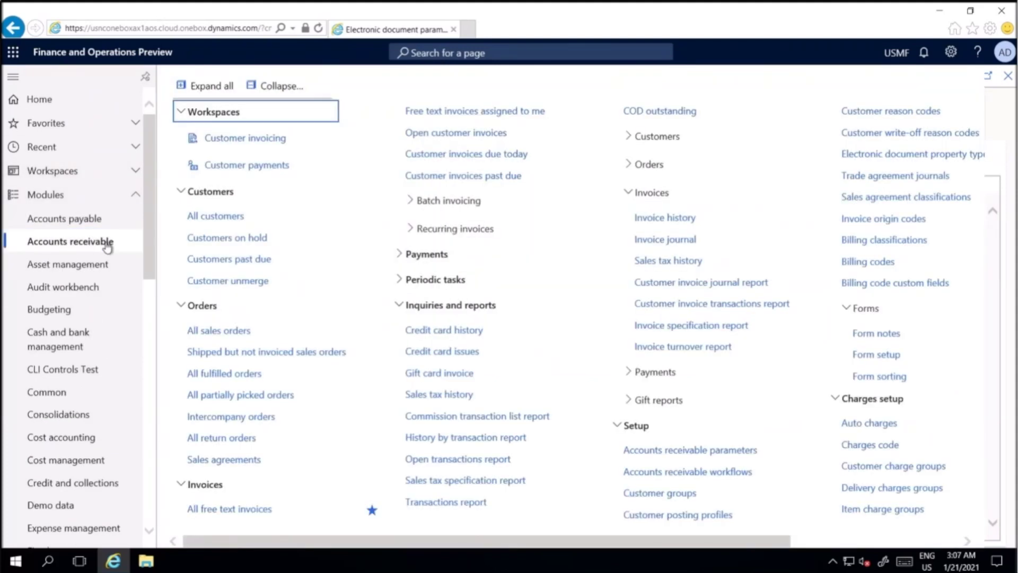
pyautogui.click(233, 331)
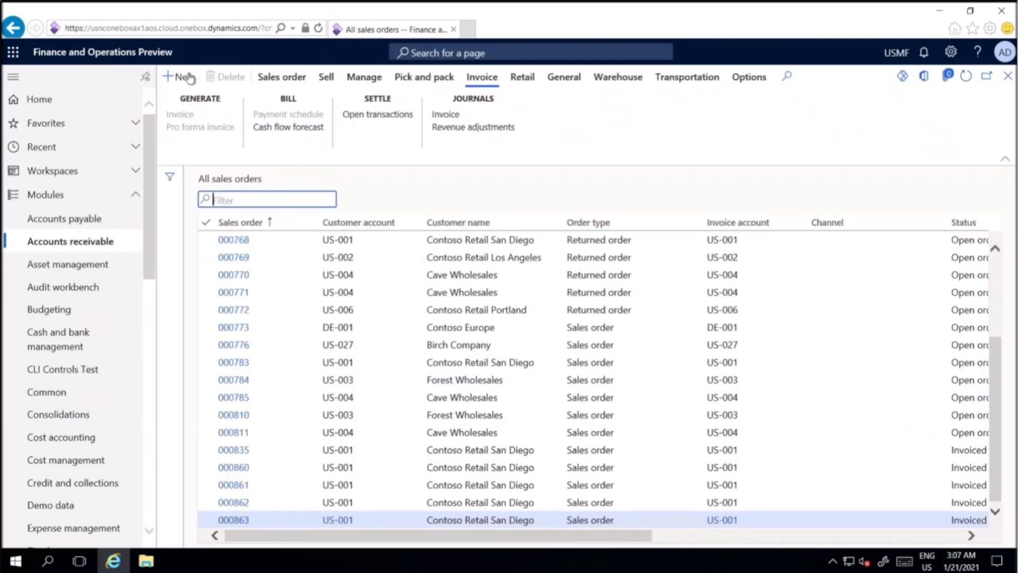
# - Create a new sales order for customer Contoso Retail San Diego with warehouse 11 at site 1
pyautogui.click(185, 78)
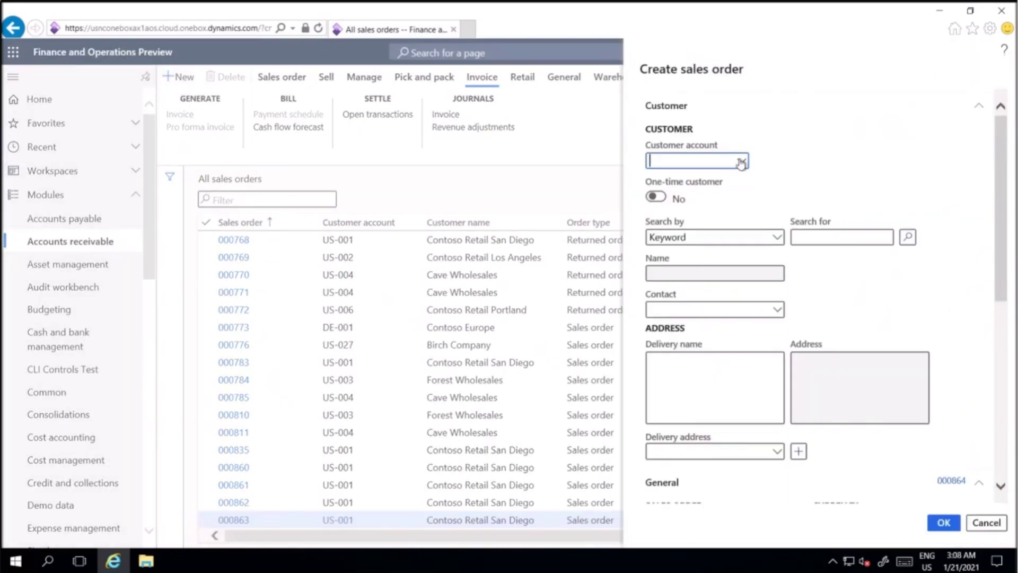
pyautogui.click(740, 162)
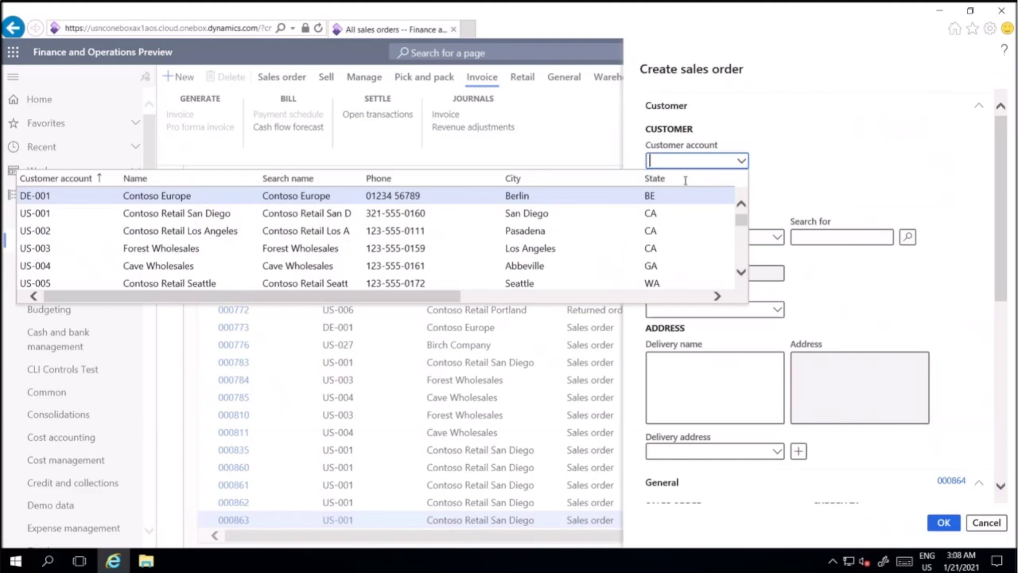
pyautogui.click(359, 214)
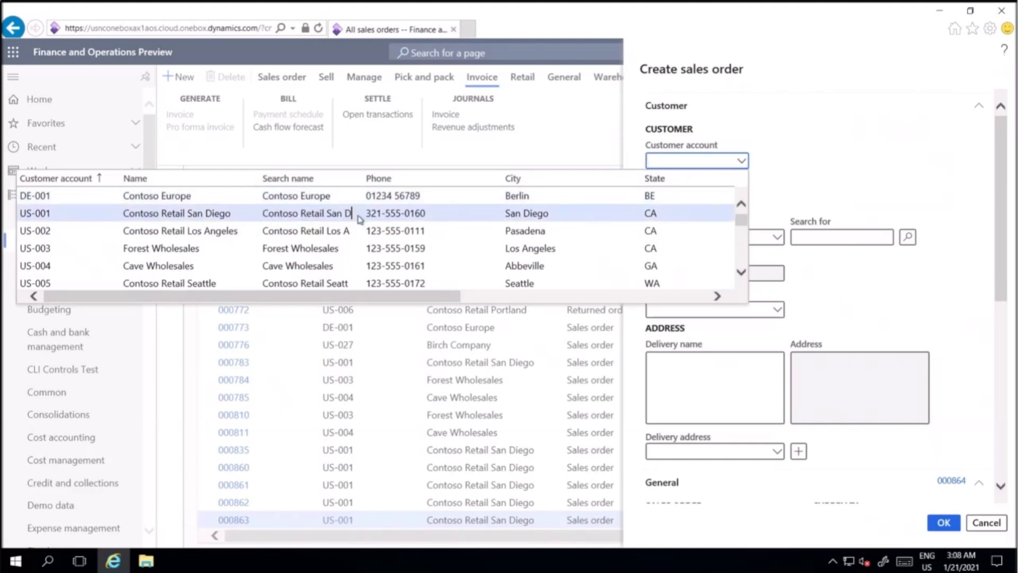
pyautogui.click(359, 214)
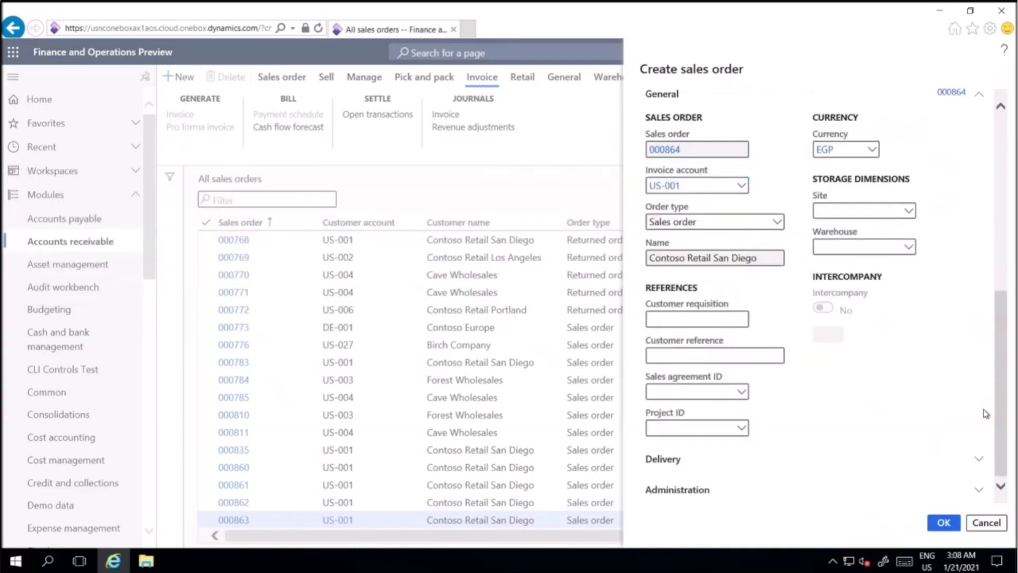
pyautogui.click(909, 249)
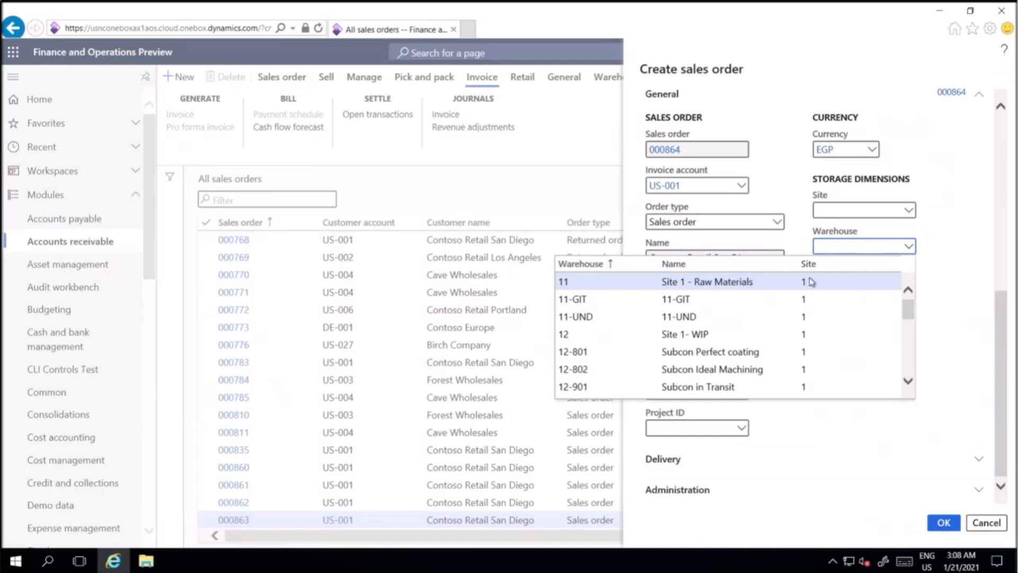
pyautogui.click(810, 281)
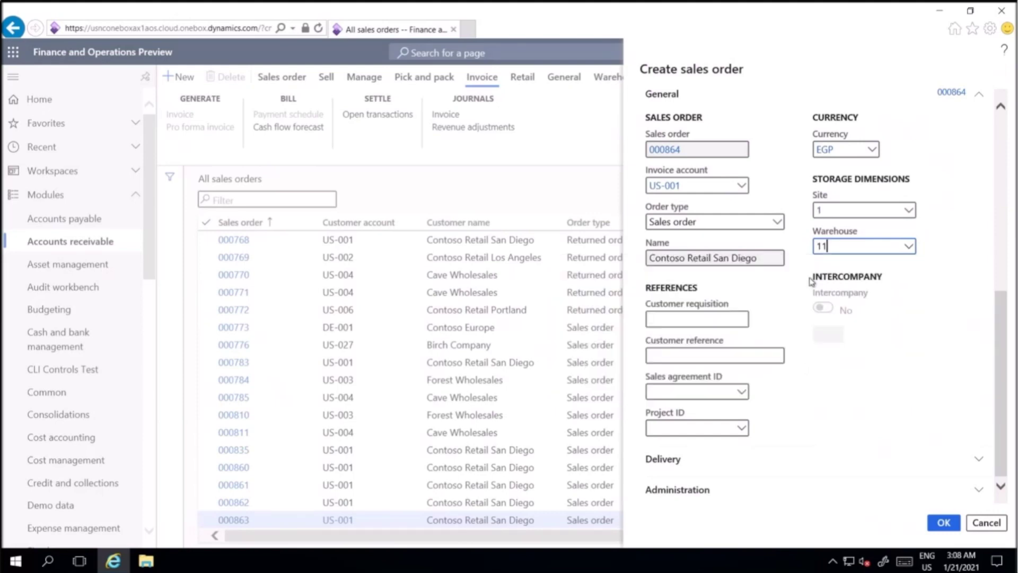
pyautogui.click(942, 524)
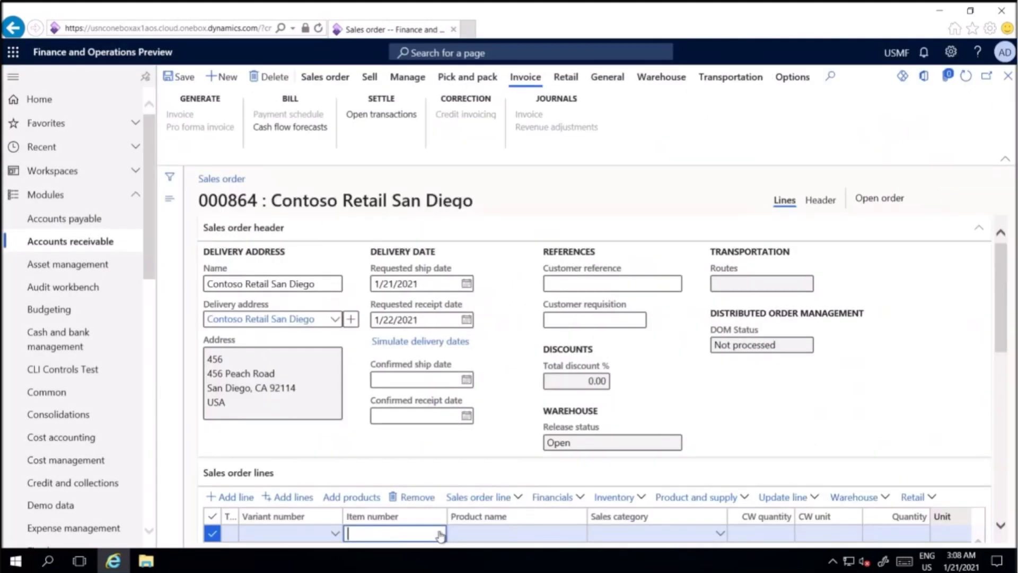
# - Enter item 1000 (Surface Pro 128 GB) on the first sales order line and save the order
pyautogui.click(440, 534)
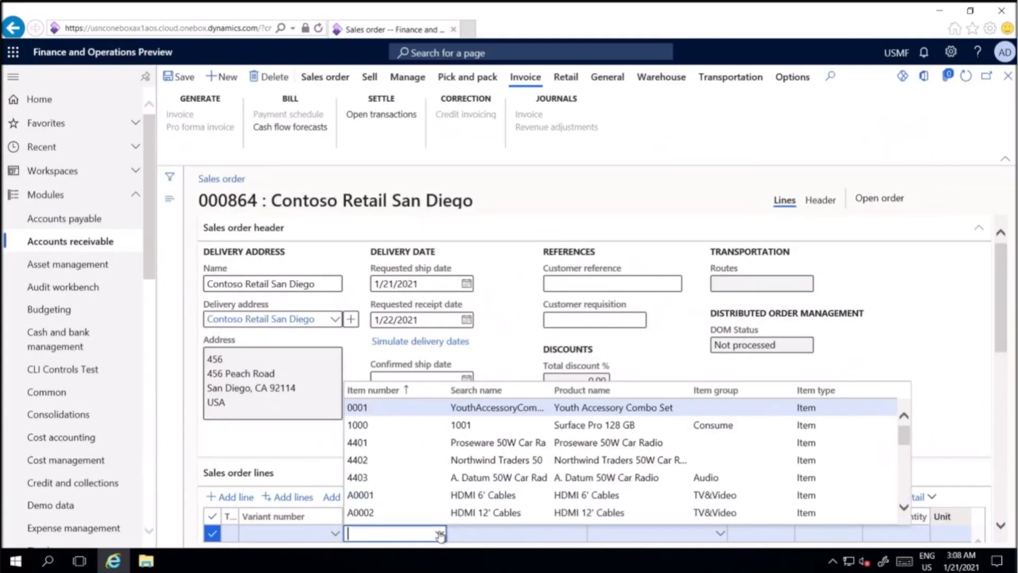
pyautogui.click(481, 424)
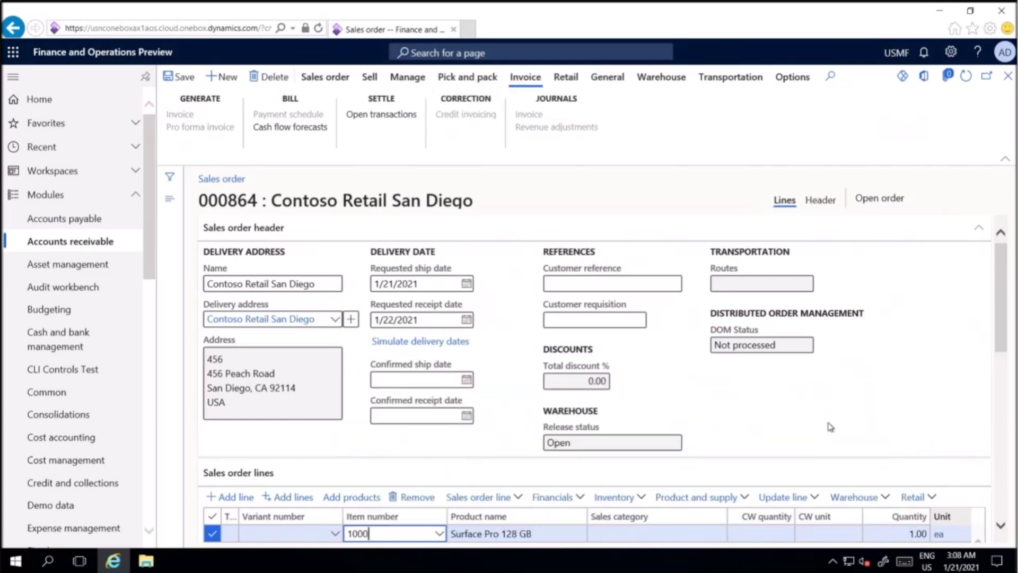
pyautogui.press('Tab')
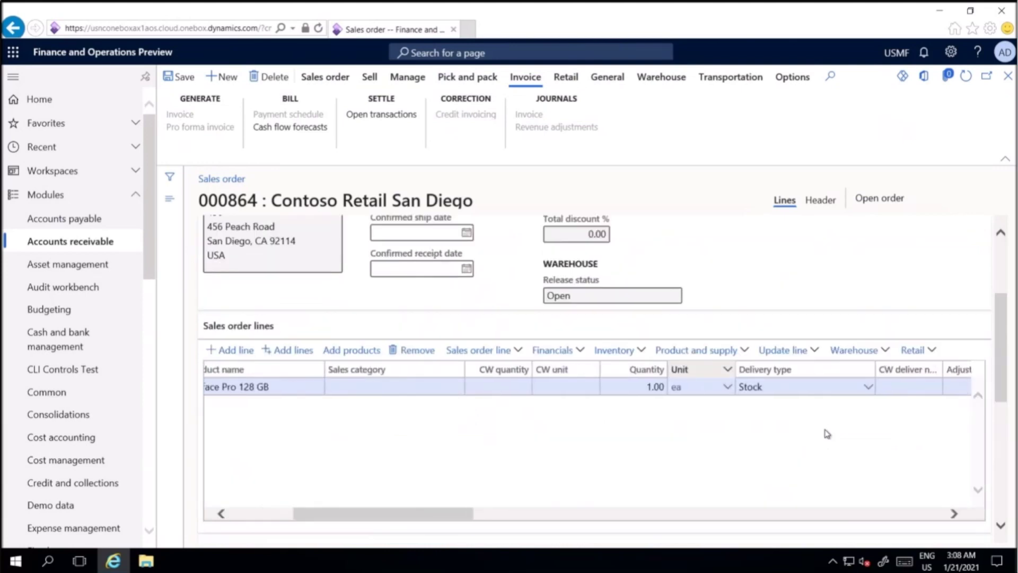
pyautogui.press('Tab')
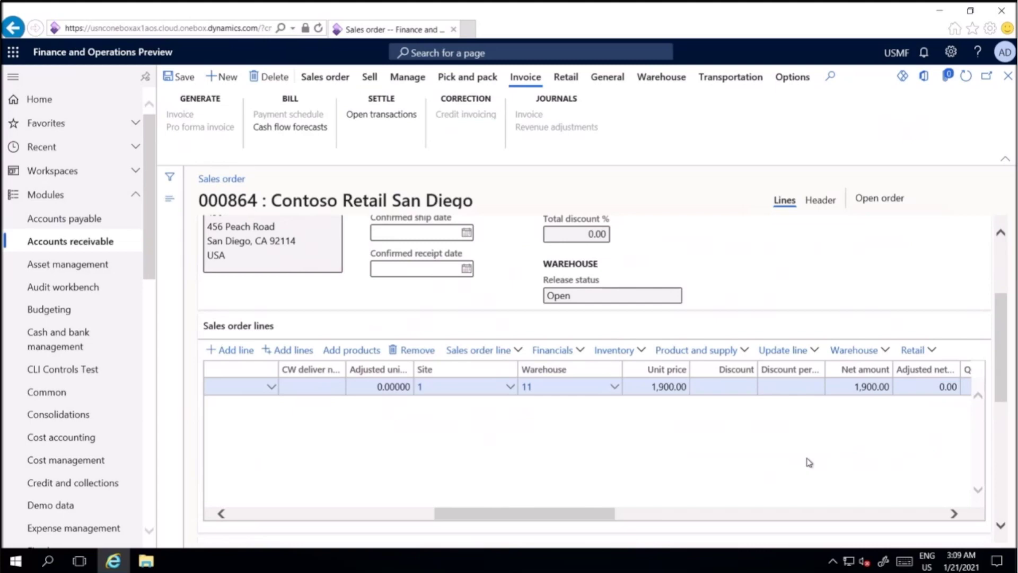
pyautogui.click(178, 78)
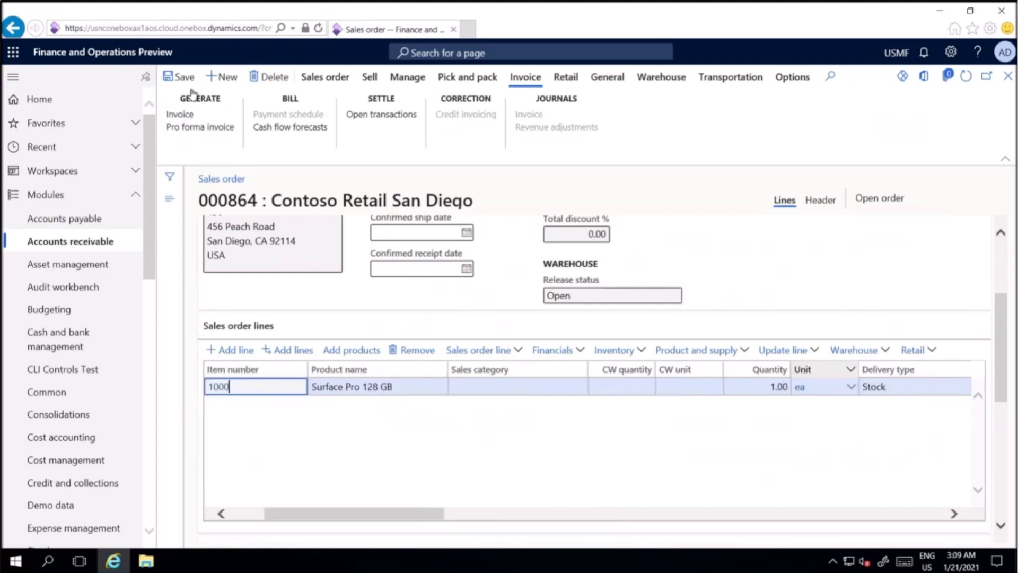
# - Generate and post the invoice for the sales order without printing it
pyautogui.click(183, 115)
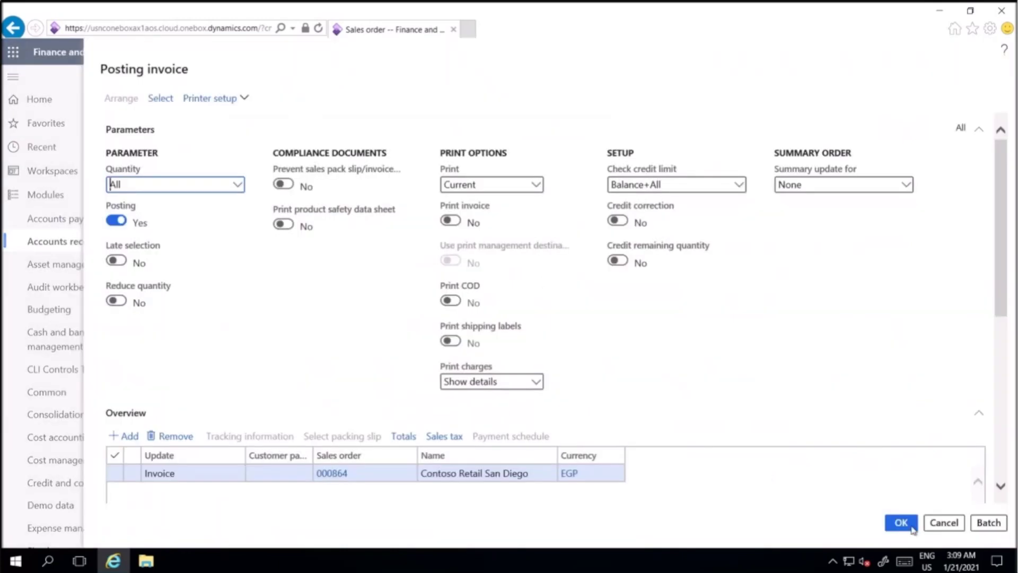
pyautogui.click(903, 525)
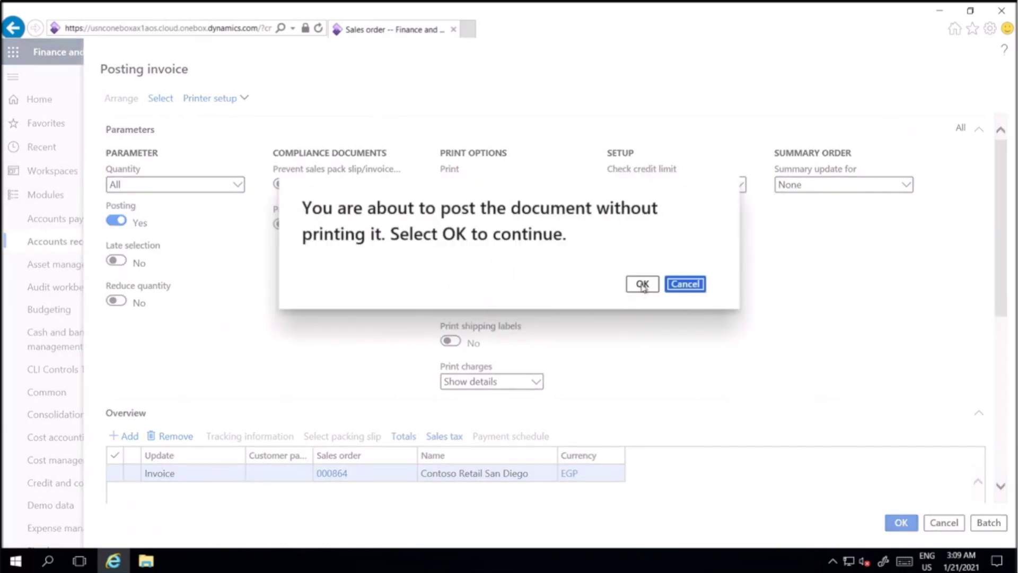
pyautogui.click(642, 285)
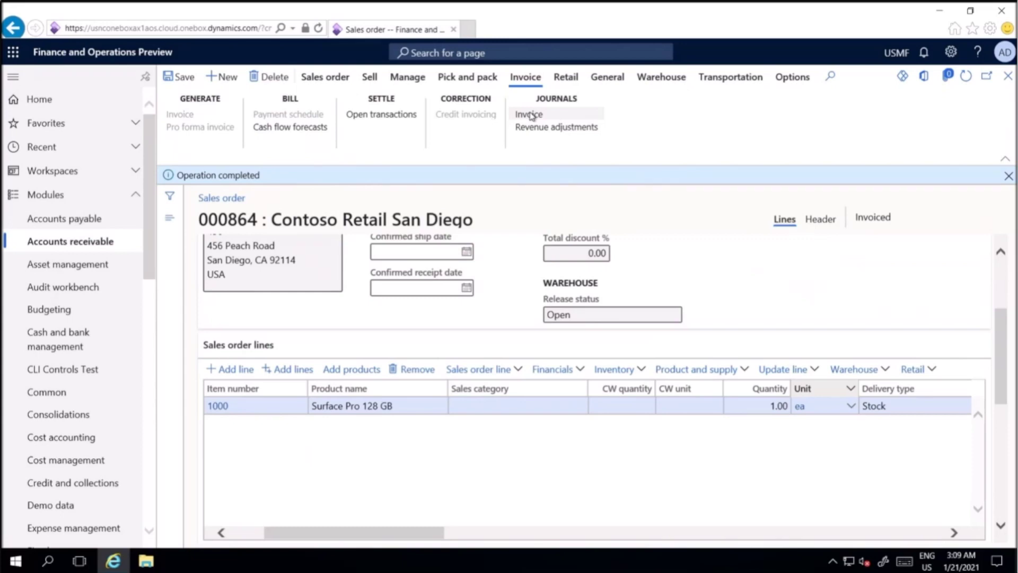
# - Open the invoice journal of the sales order and copy the posted invoice's number
pyautogui.click(530, 115)
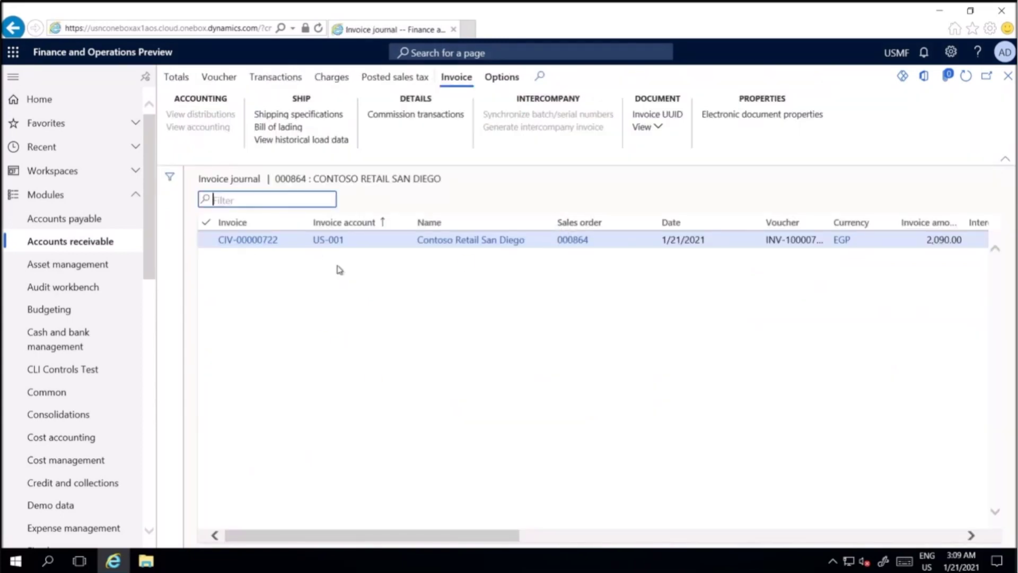
pyautogui.moveTo(288, 249); pyautogui.dragTo(220, 244)
pyautogui.hotkey('ctrl', 'c')
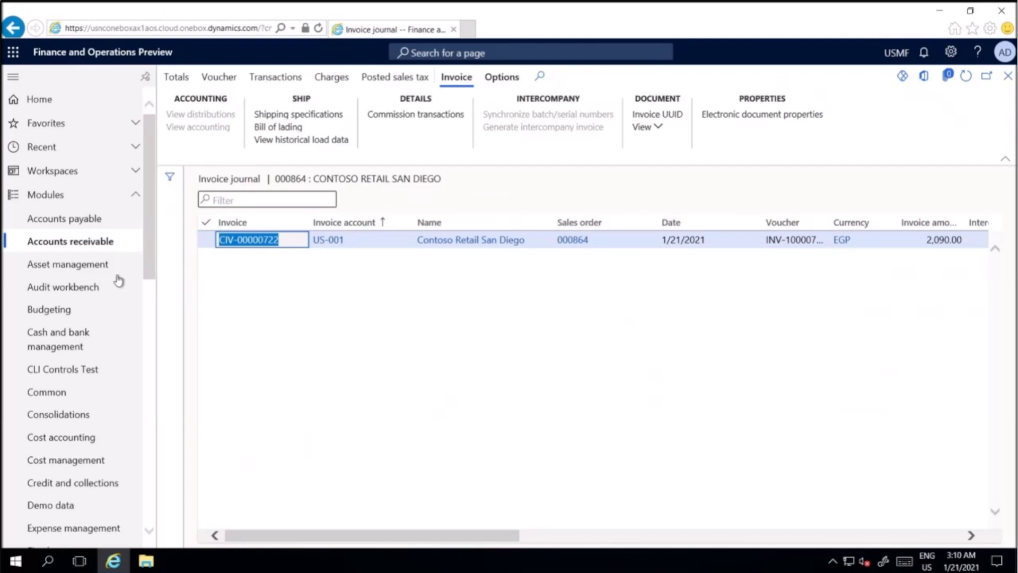
# - Submit electronic documents with the records filtered to the copied invoice number, then check the notifications
pyautogui.scroll(-8, 119, 281)
pyautogui.click(59, 280)
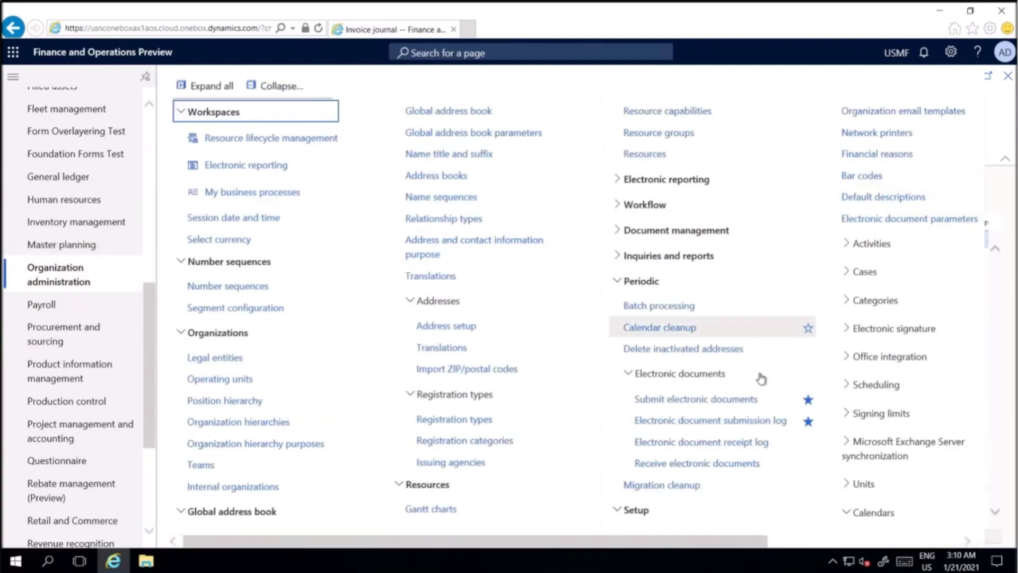
pyautogui.click(726, 404)
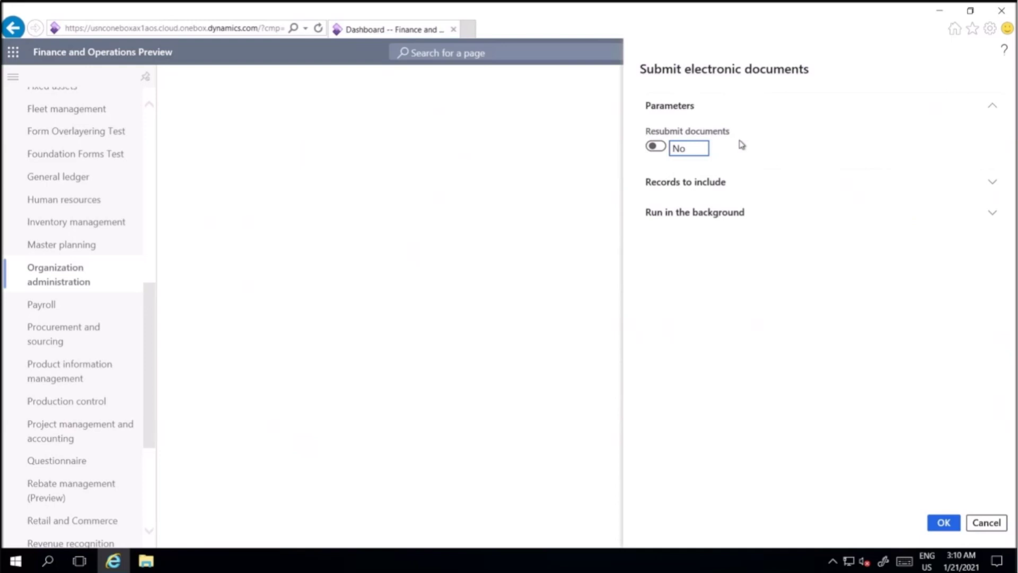
pyautogui.click(994, 184)
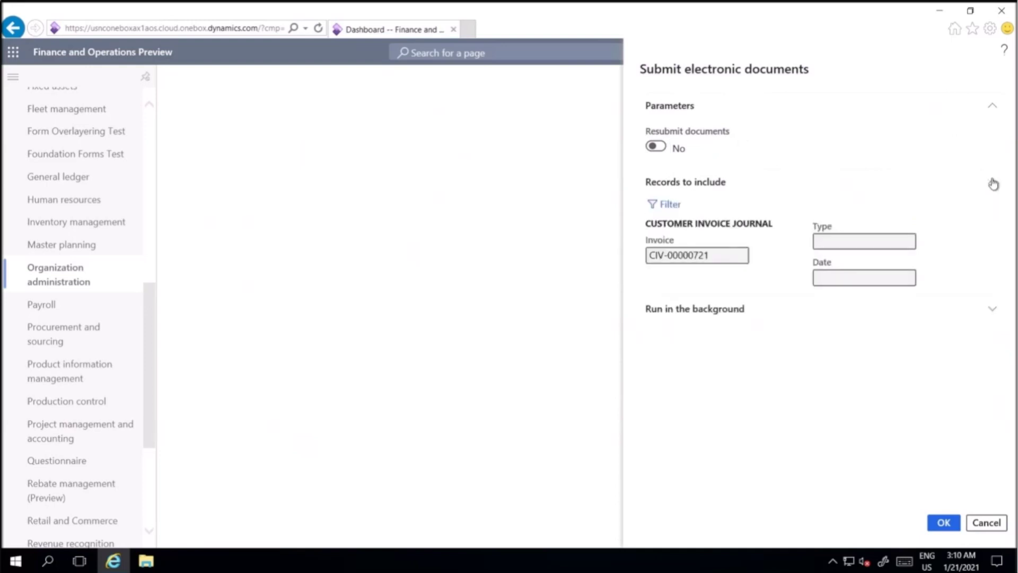
pyautogui.click(670, 205)
pyautogui.moveTo(504, 207); pyautogui.dragTo(426, 207)
pyautogui.hotkey('ctrl', 'v')
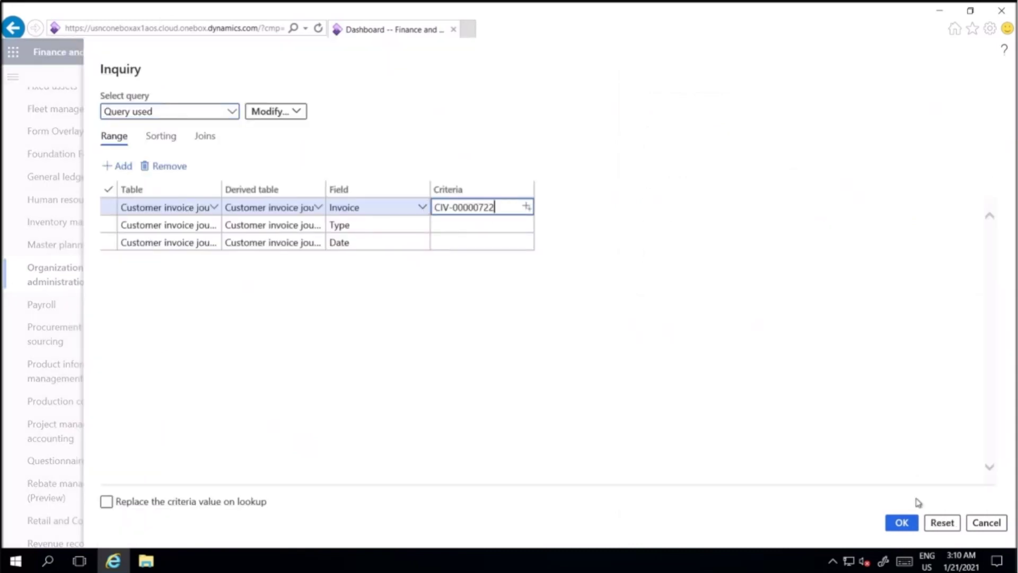
pyautogui.click(902, 523)
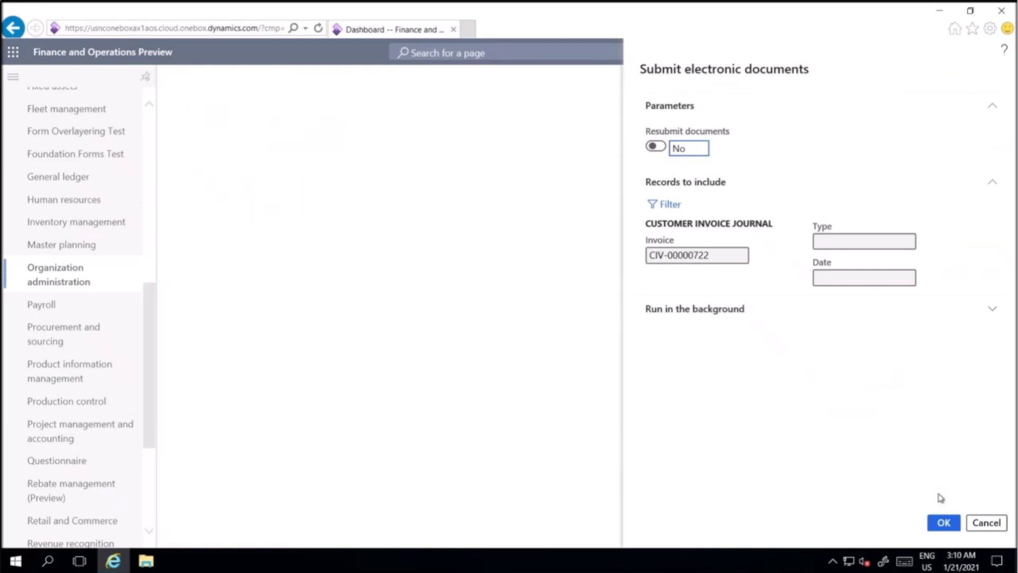
pyautogui.click(944, 524)
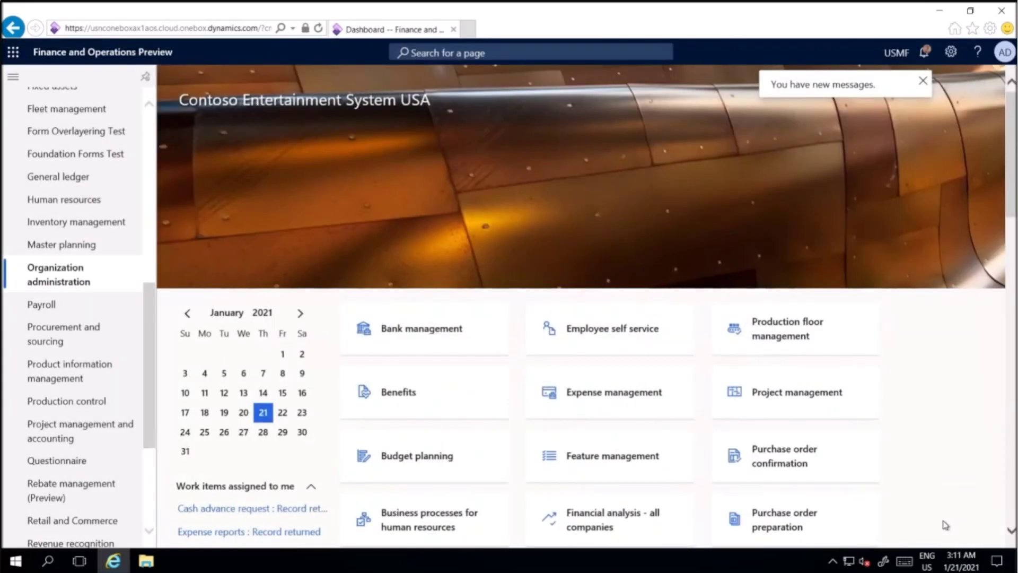
pyautogui.click(927, 54)
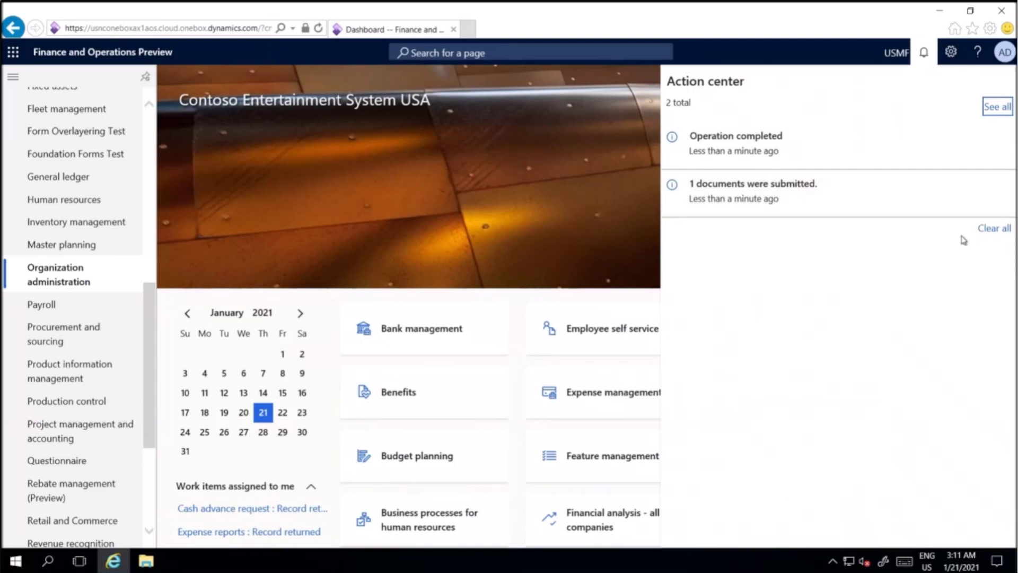
# - Open the submission details of the newly submitted invoice from the electronic document submission log
pyautogui.click(54, 275)
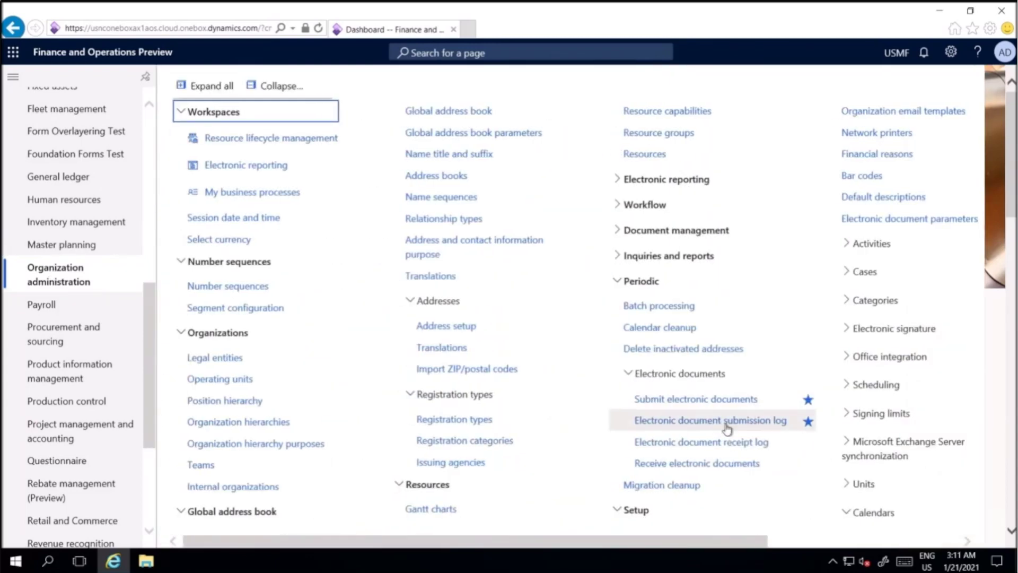
pyautogui.click(750, 427)
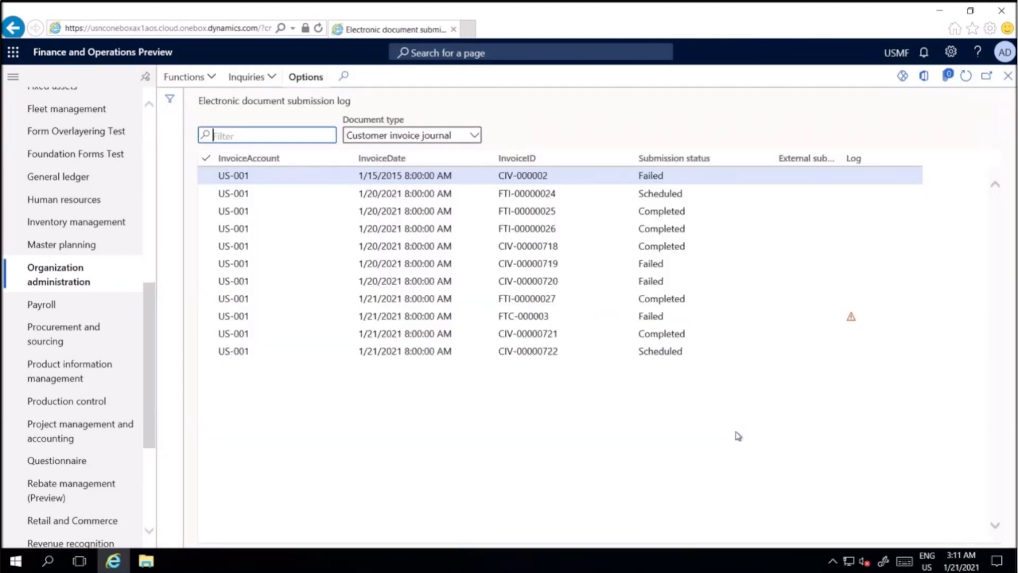
pyautogui.click(538, 351)
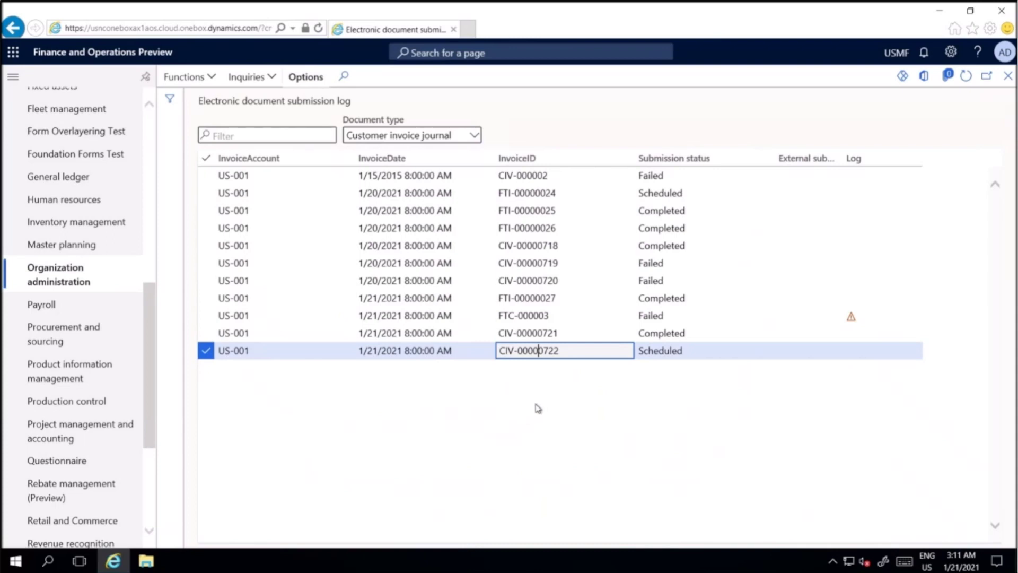
pyautogui.click(272, 79)
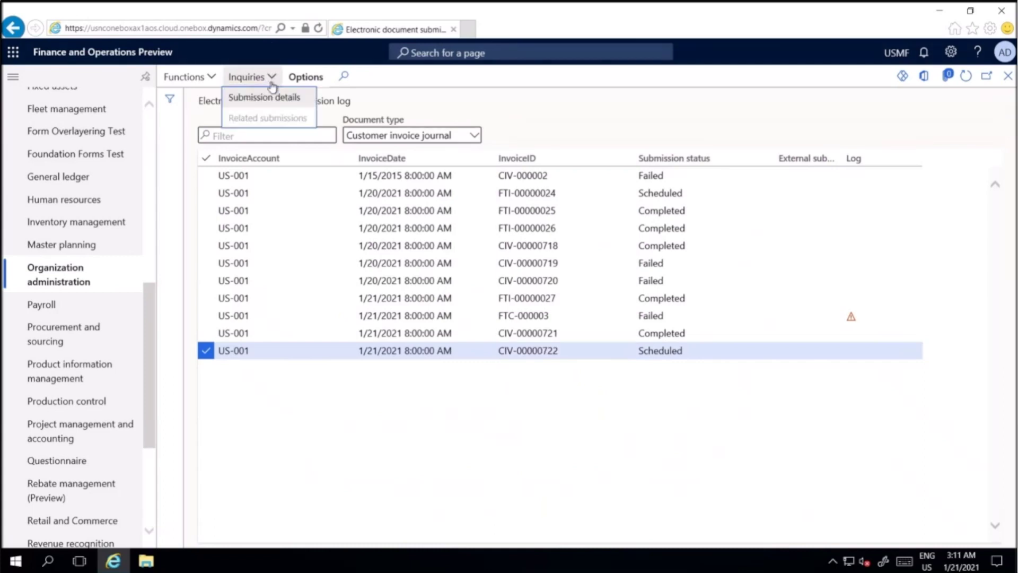
pyautogui.click(269, 100)
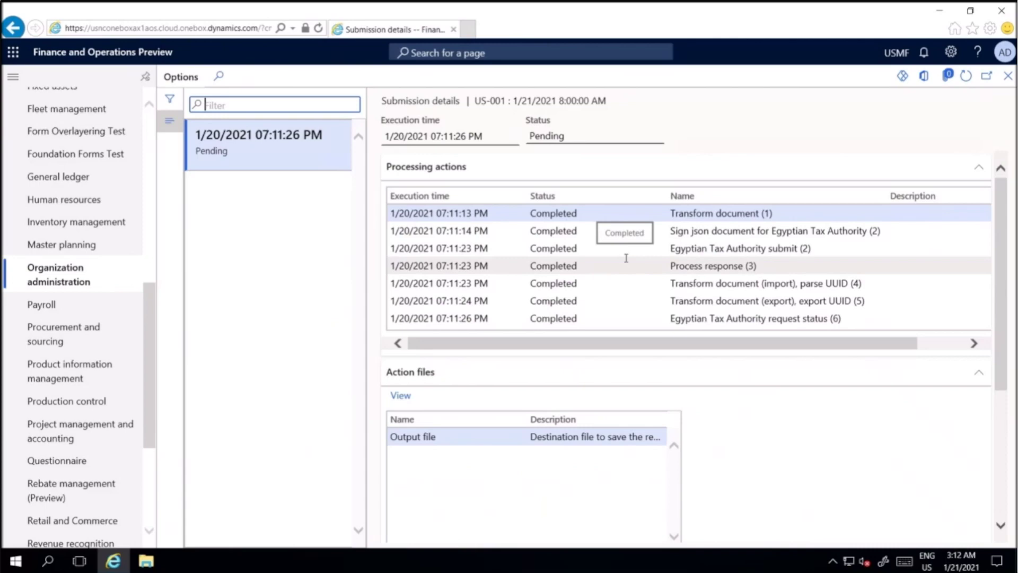
# - Open the output file of the Transform document (1) processing action in Visual Studio
pyautogui.click(572, 212)
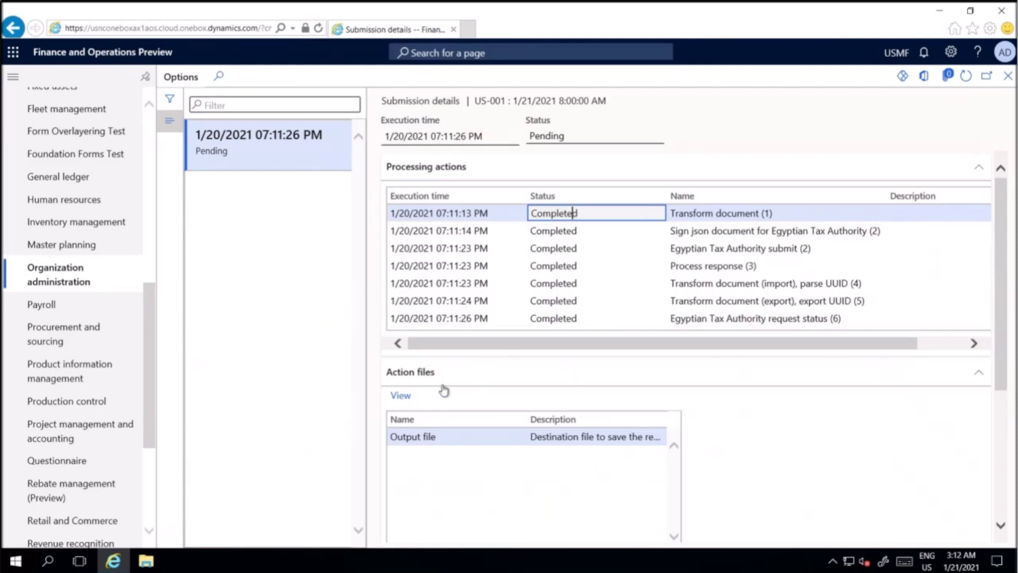
pyautogui.click(401, 396)
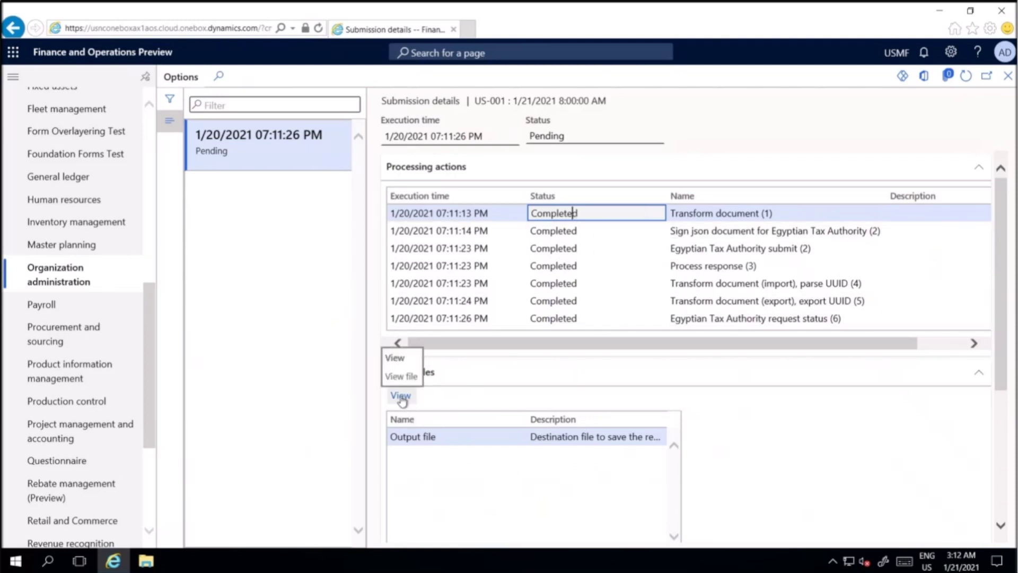
pyautogui.click(402, 398)
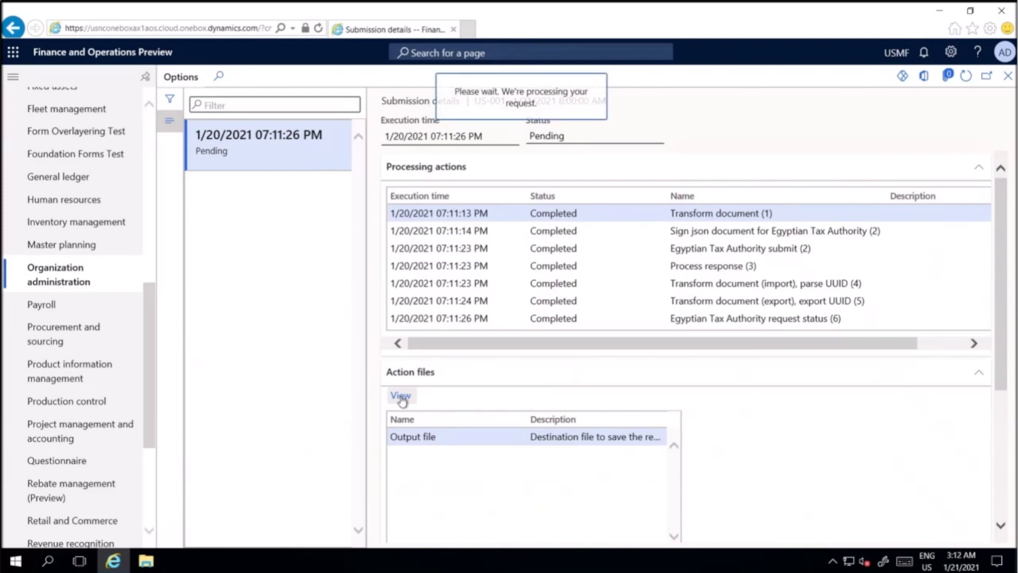
pyautogui.click(679, 534)
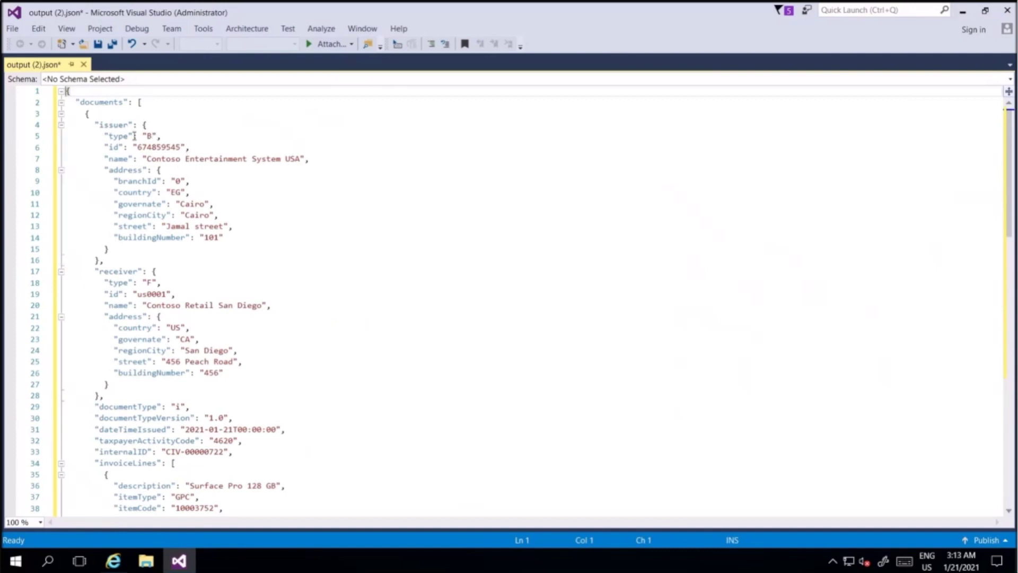
# - Review the invoice JSON section by section, collapsing the issuer, receiver and invoiceLines blocks
pyautogui.click(61, 125)
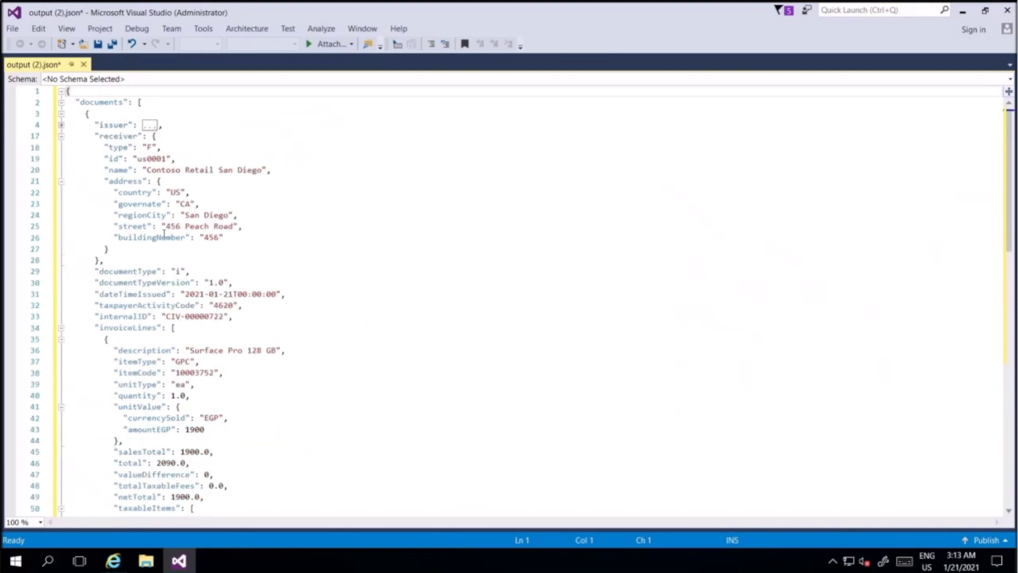
pyautogui.click(61, 137)
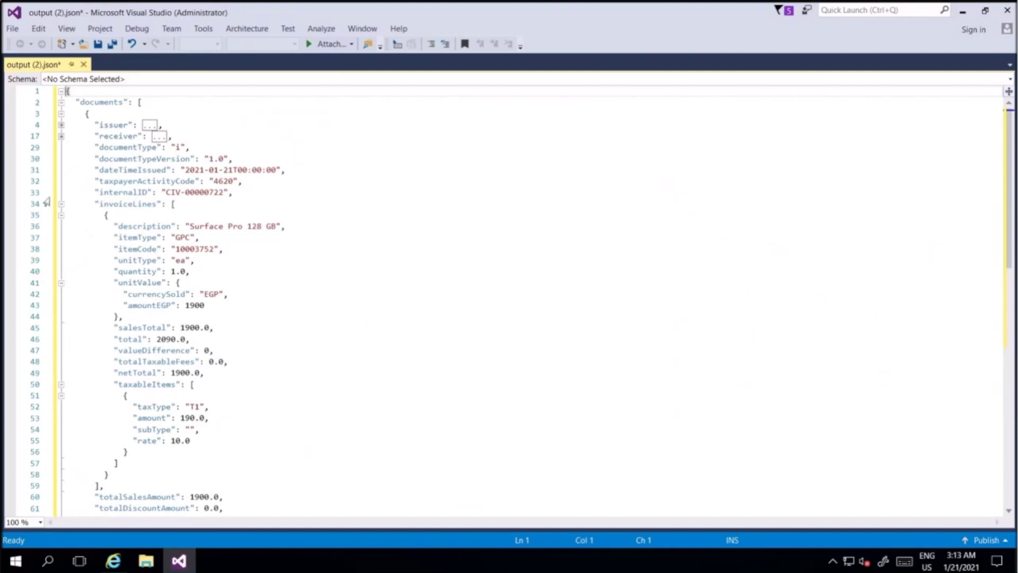
pyautogui.click(61, 204)
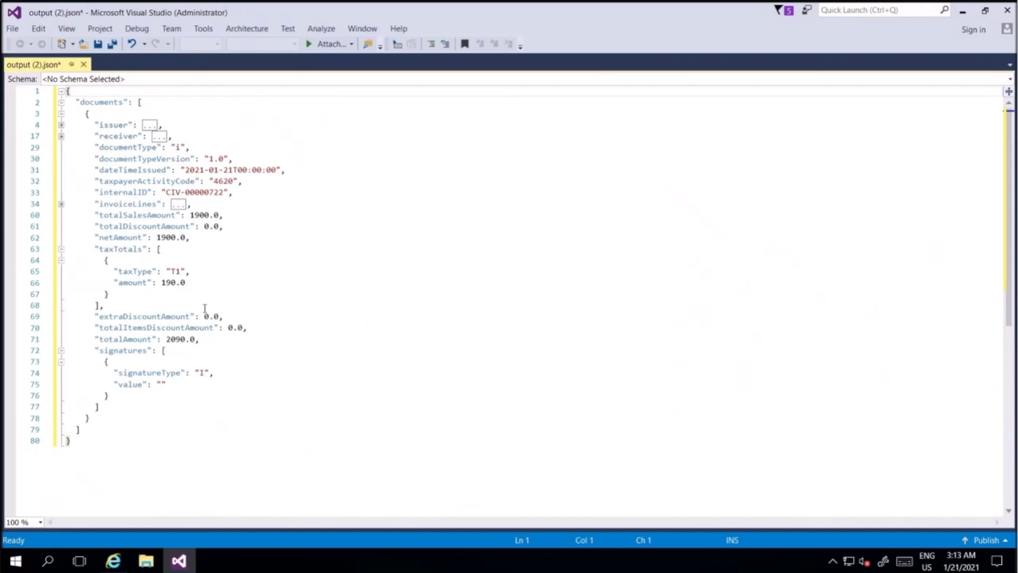
# - Return to the submission details in Internet Explorer and review the processing actions from JSON signing through the UUID export
pyautogui.click(113, 561)
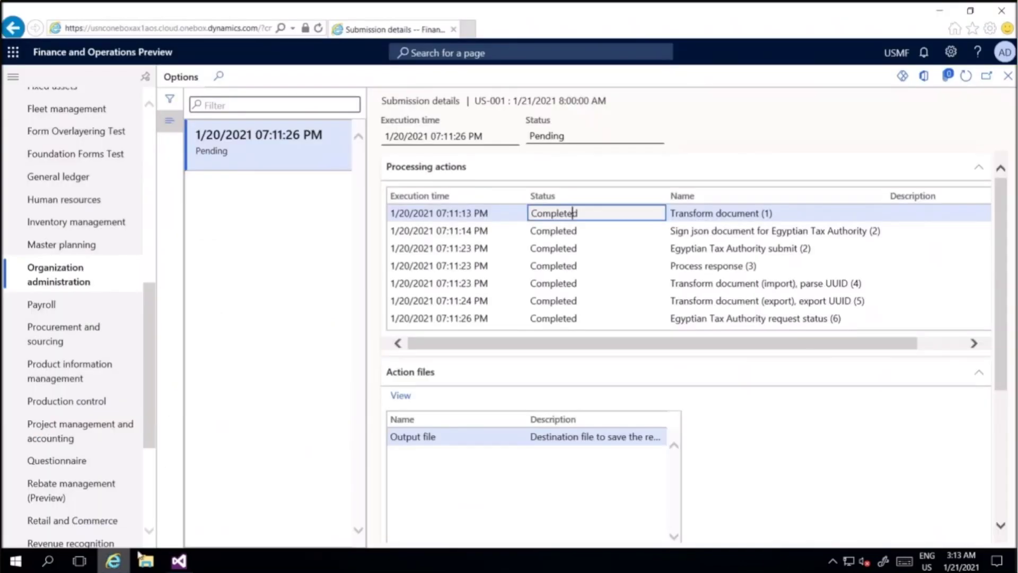
pyautogui.click(587, 230)
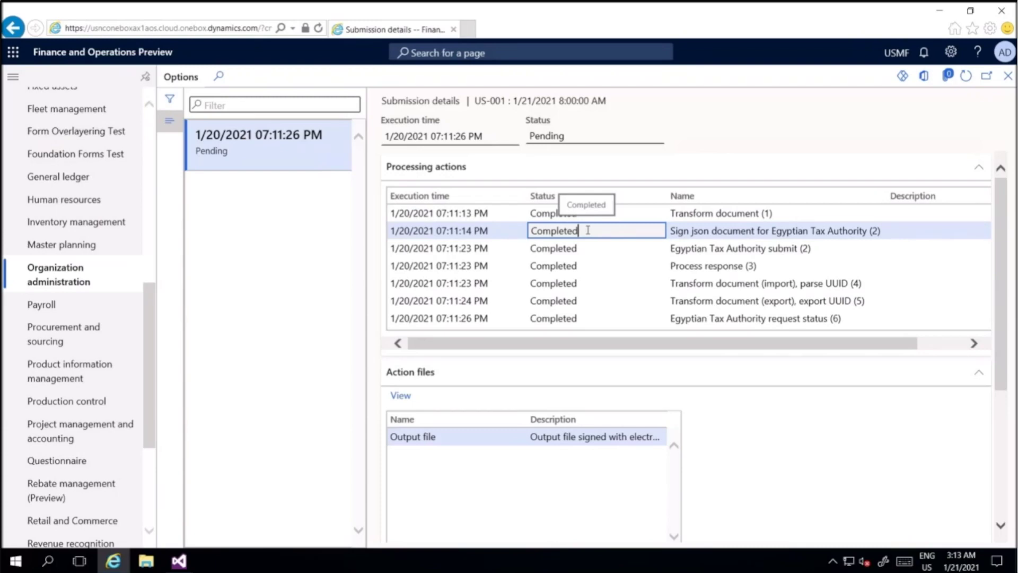
pyautogui.click(583, 248)
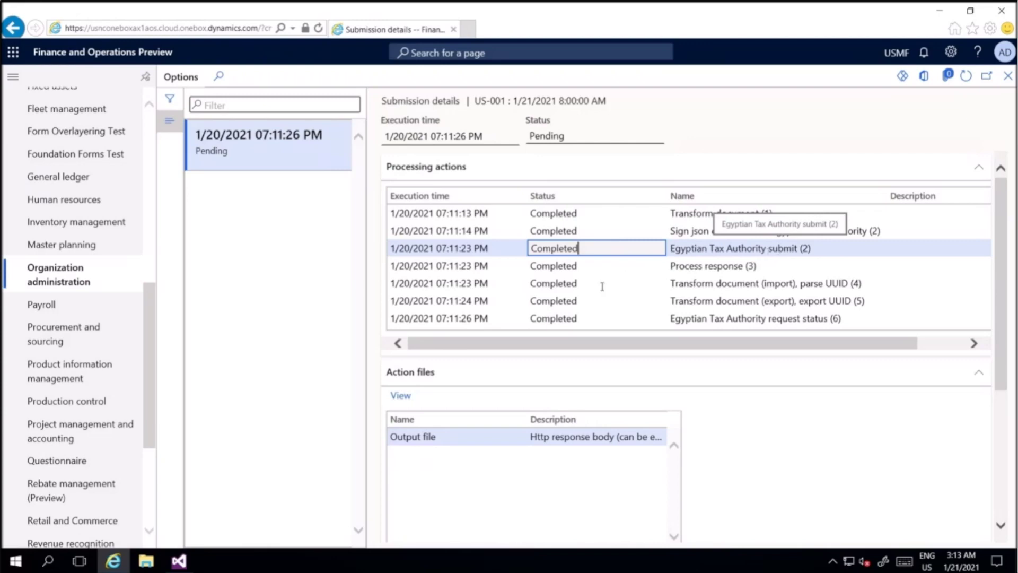
pyautogui.click(585, 266)
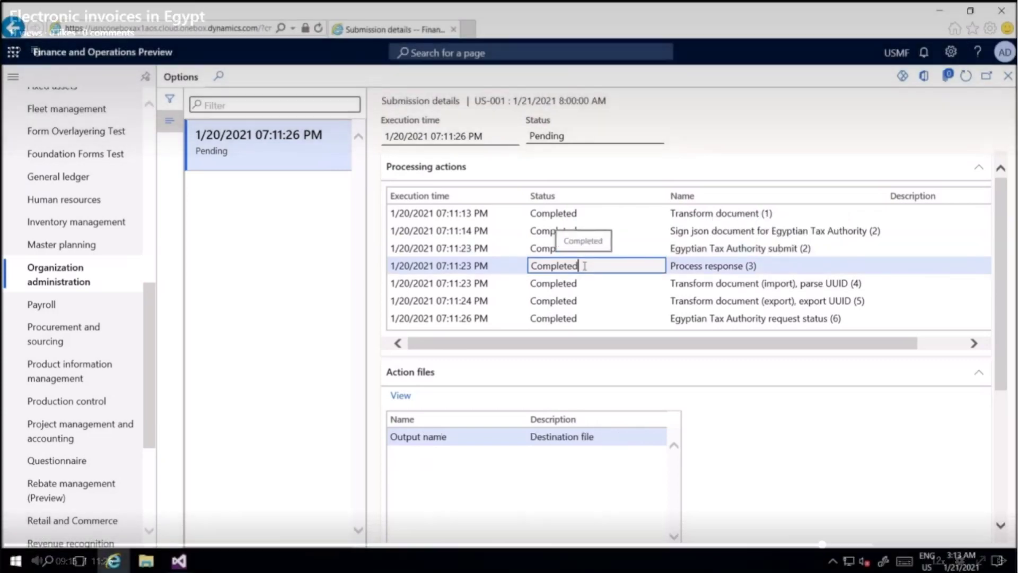
pyautogui.click(581, 283)
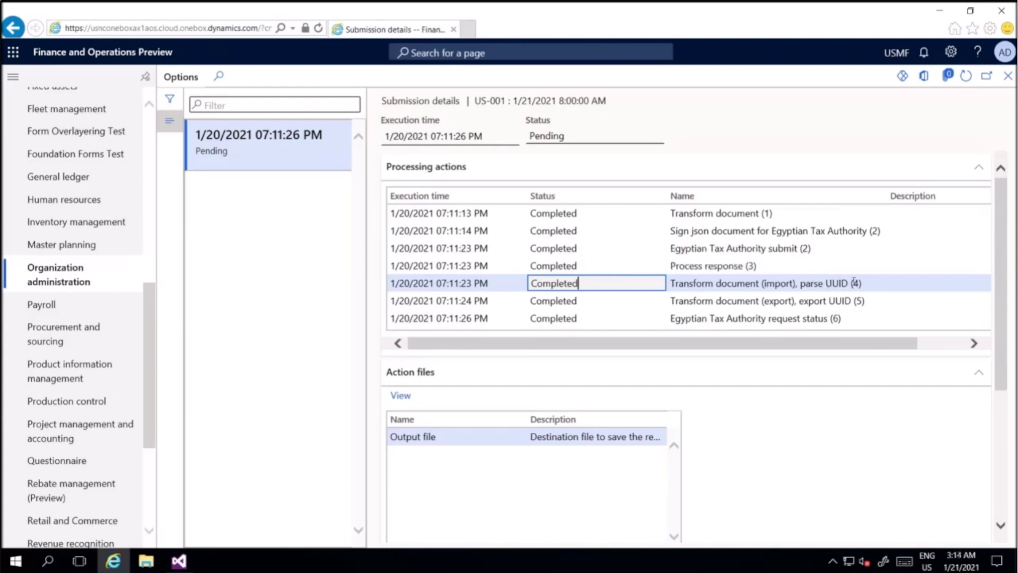
pyautogui.click(589, 301)
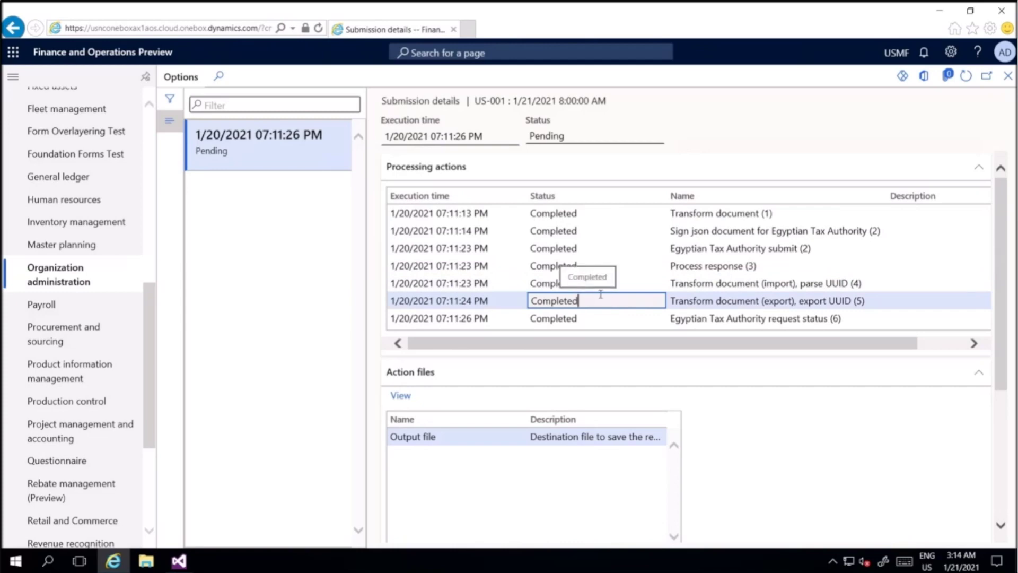
# - Open the output file of the Egyptian Tax Authority request status action, format its JSON and check the validation status
pyautogui.click(573, 318)
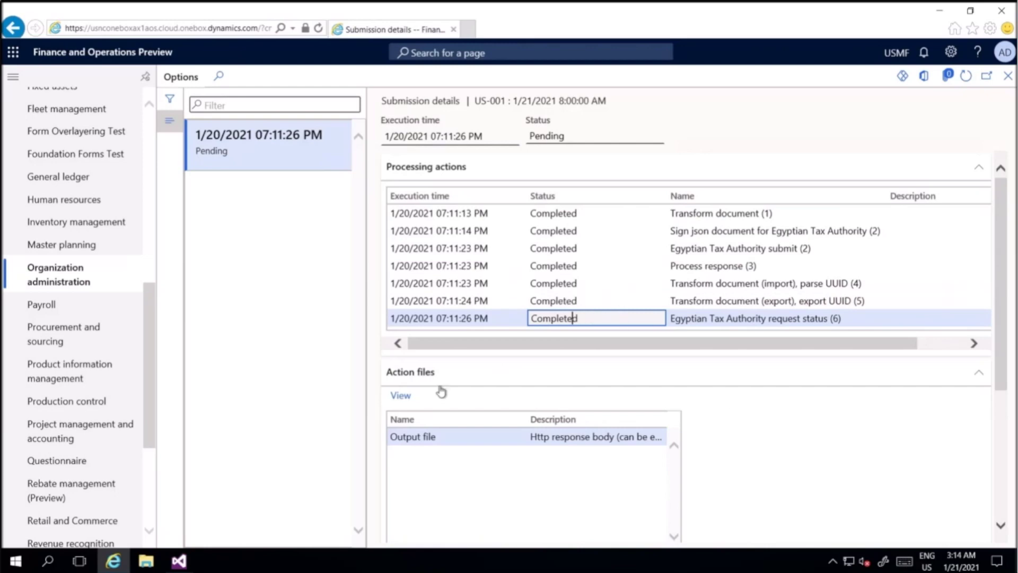
pyautogui.click(401, 399)
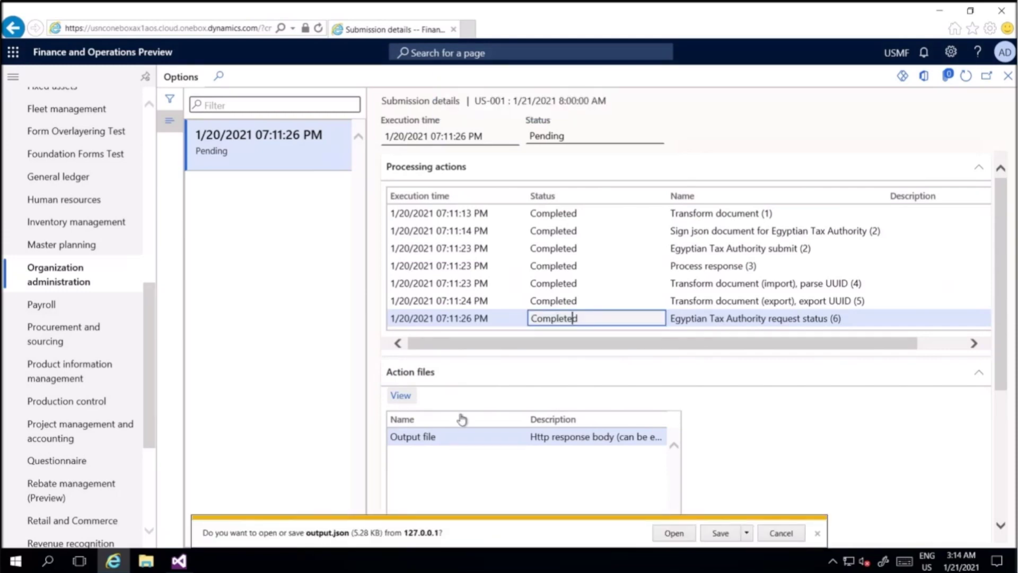
pyautogui.click(674, 533)
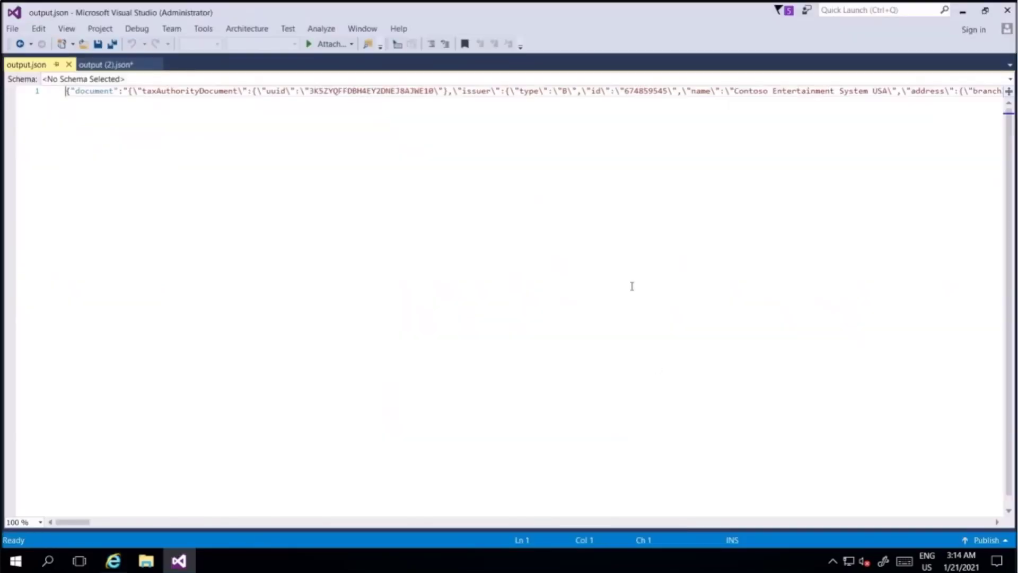
pyautogui.hotkey('ctrl', 'k')
pyautogui.hotkey('ctrl', 'd')
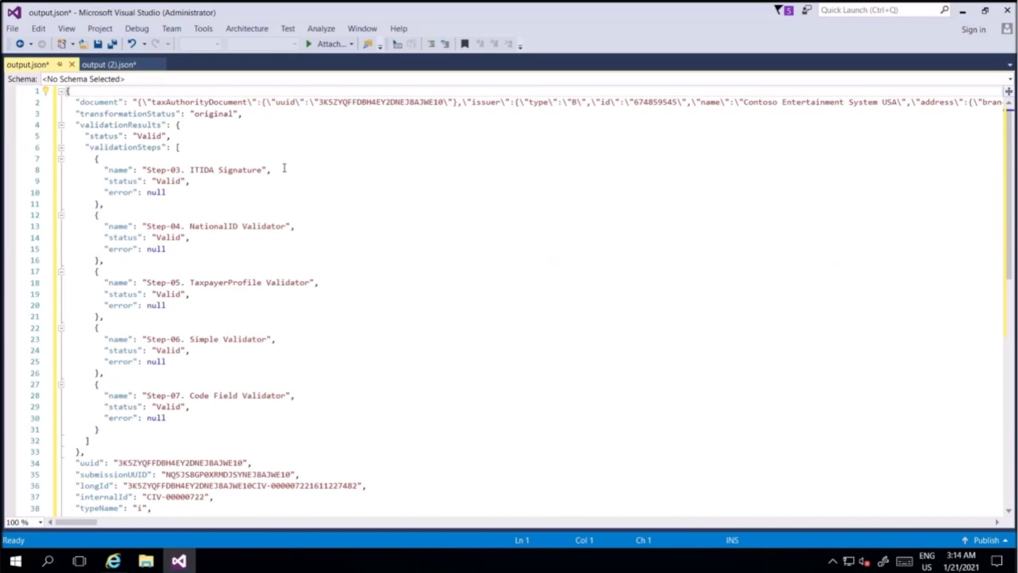
pyautogui.doubleClick(154, 136)
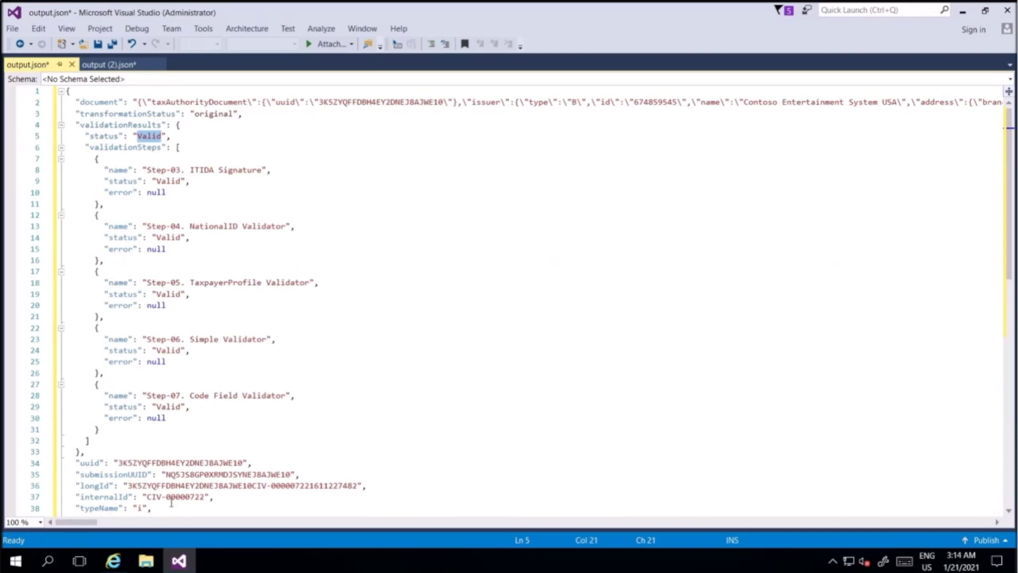
# - Return to Finance and Operations and check the Invoice UUID in the invoice journal of the latest Contoso Retail San Diego sales order
pyautogui.click(113, 561)
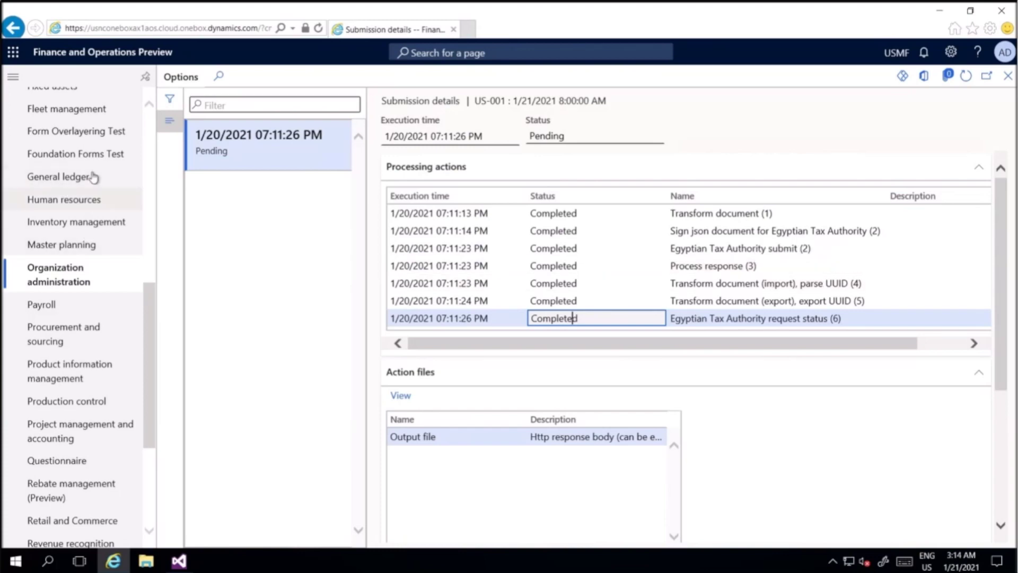
pyautogui.scroll(8, 91, 177)
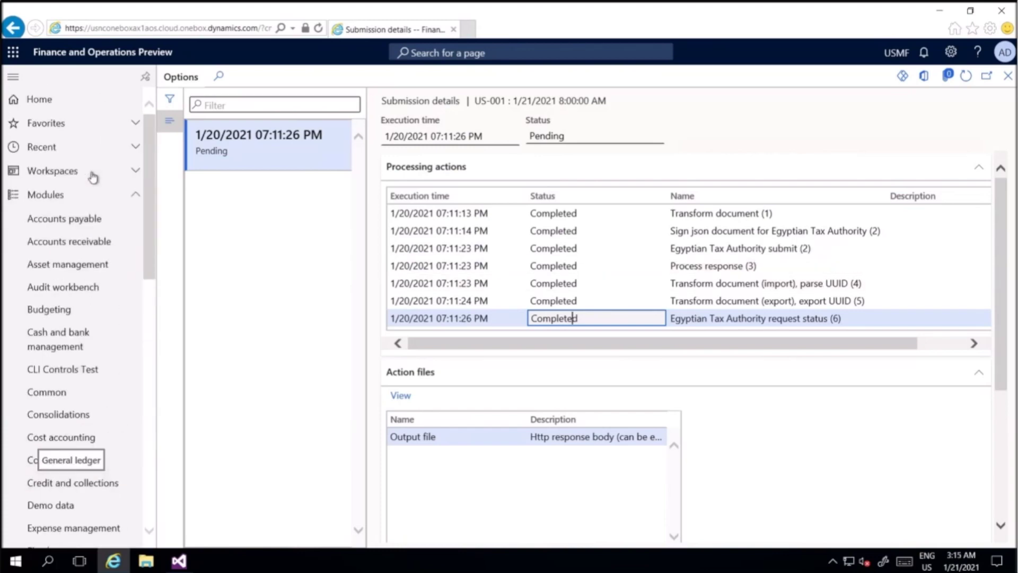
pyautogui.click(89, 242)
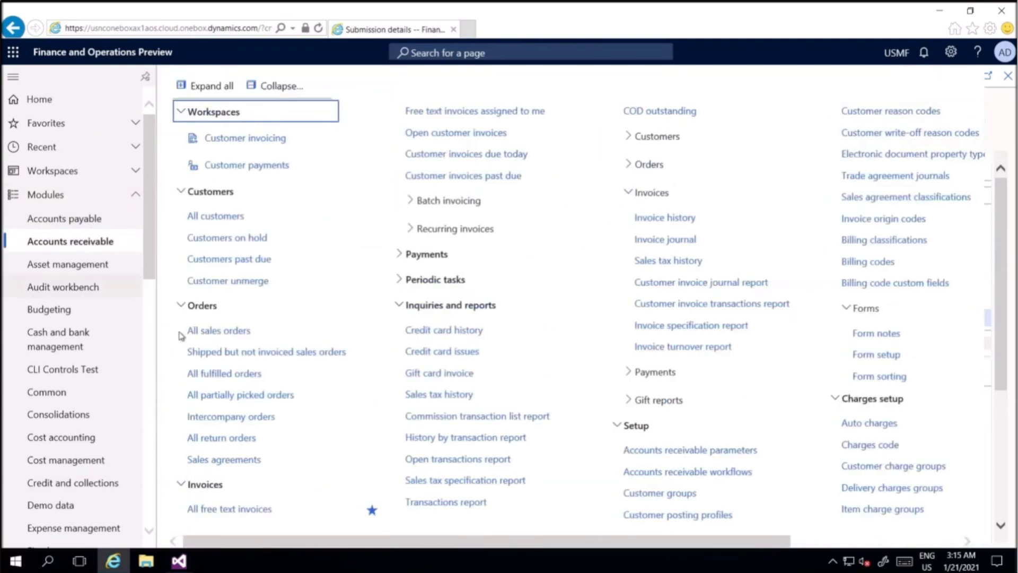
pyautogui.click(220, 331)
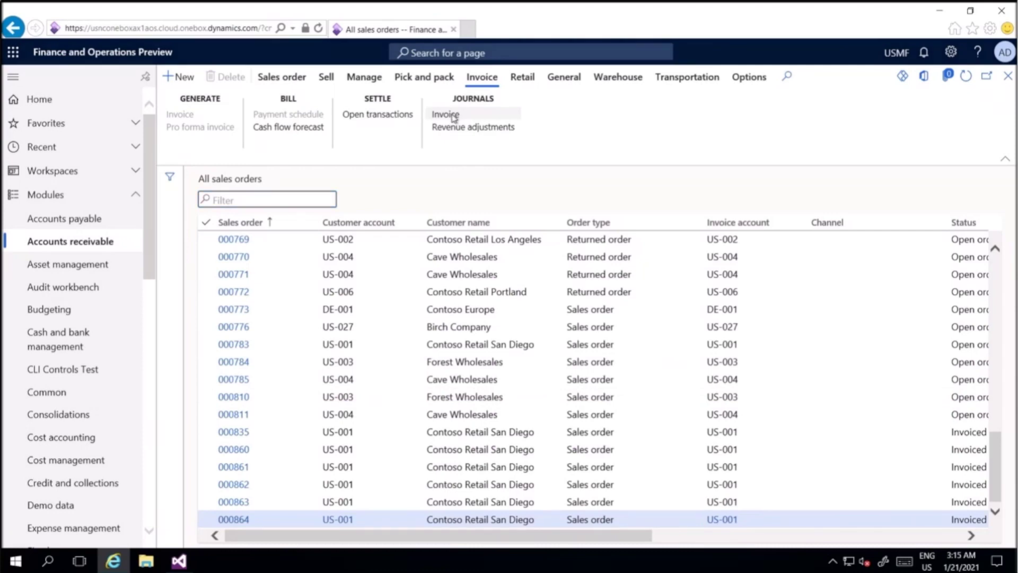
pyautogui.click(453, 117)
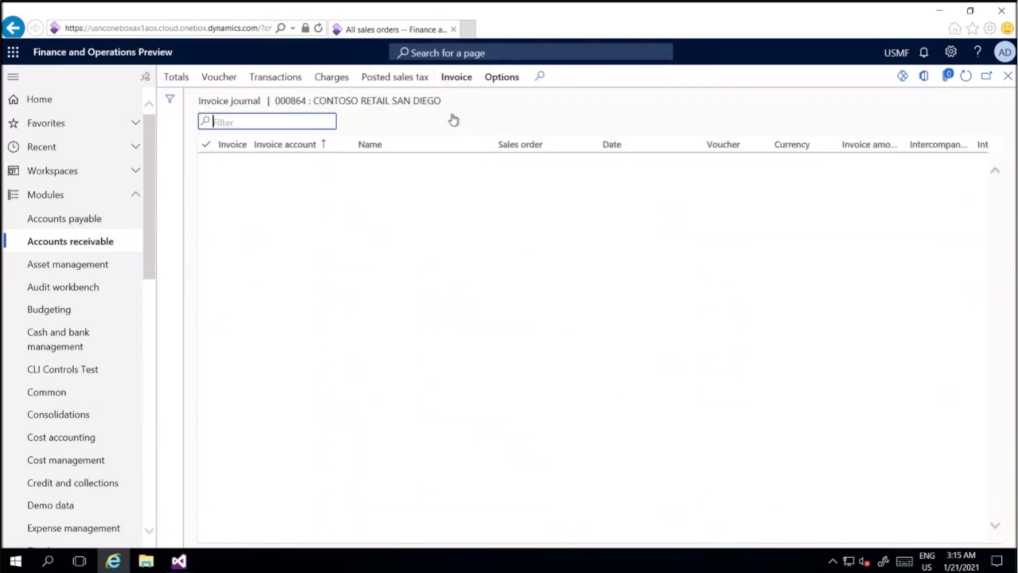
pyautogui.moveTo(498, 537); pyautogui.dragTo(963, 474)
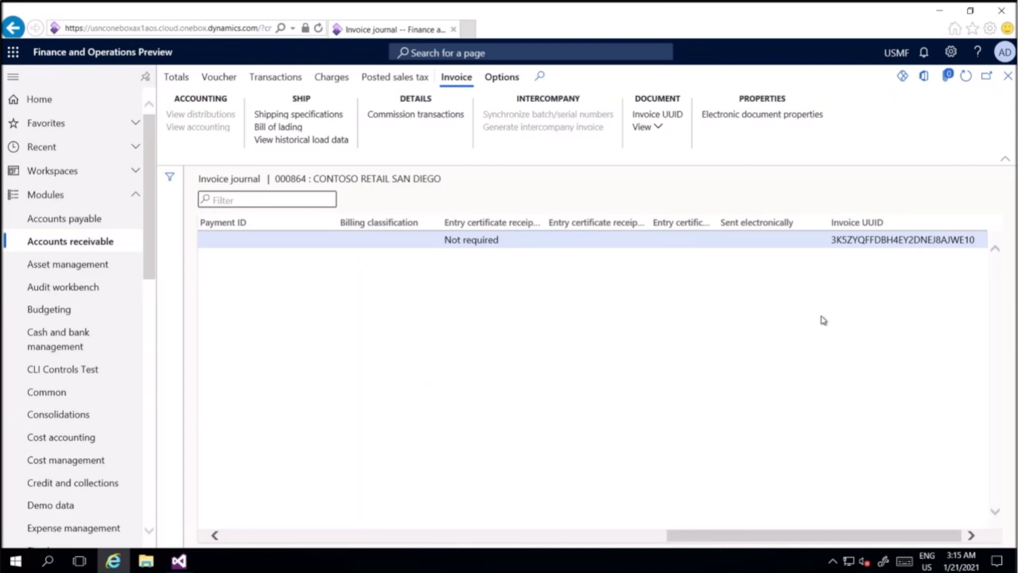
pyautogui.doubleClick(910, 240)
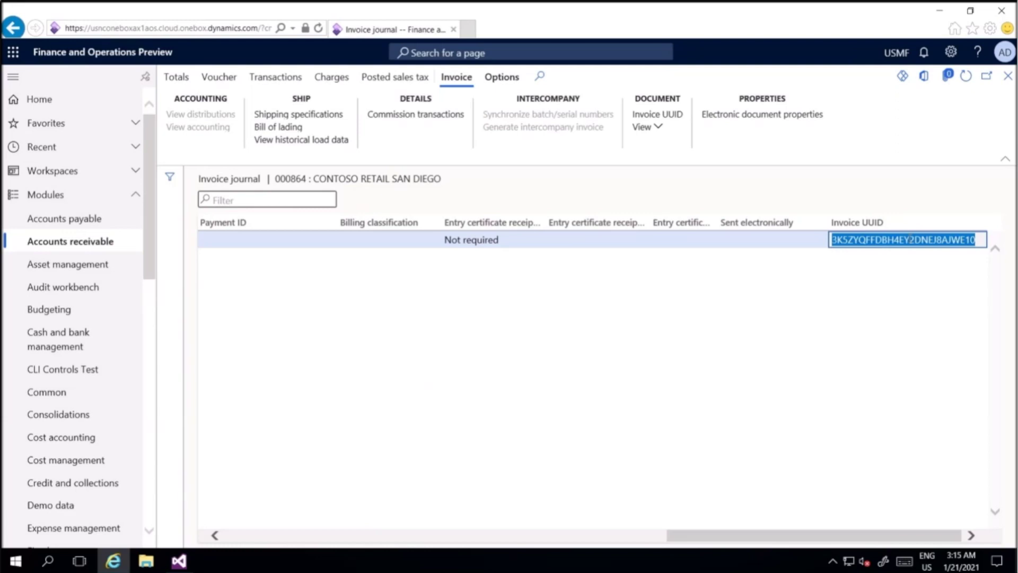
pyautogui.click(511, 365)
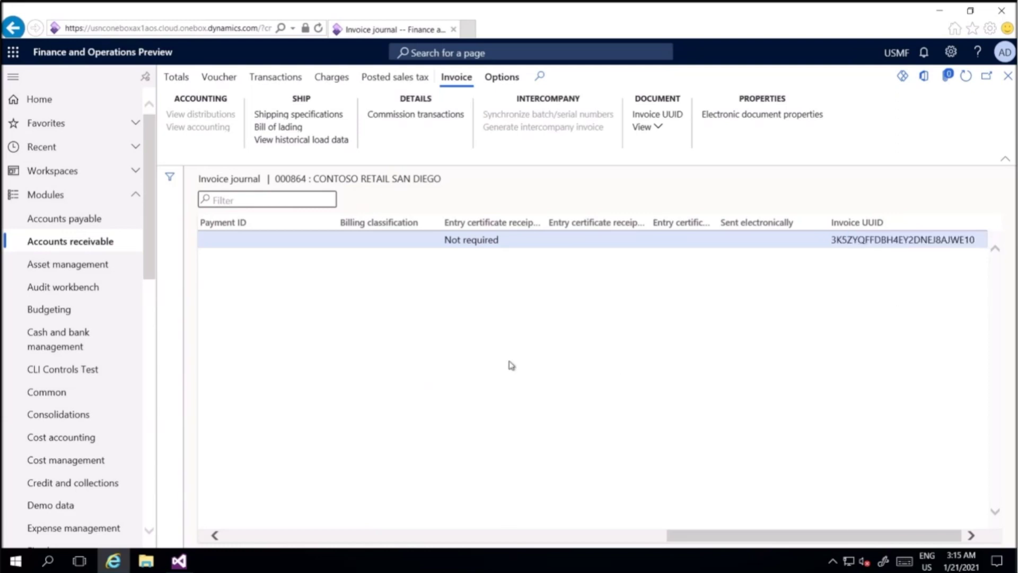